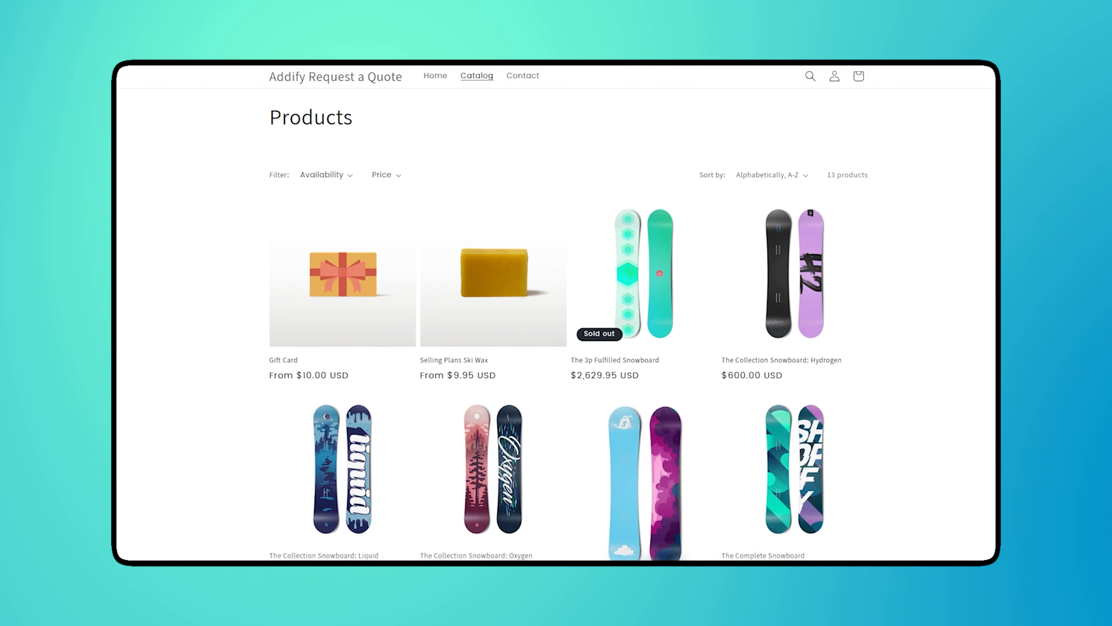
Add The Complete Snowboard in the Ice variant to the quote and submit the quote request
scroll(891, 376, down, 5)
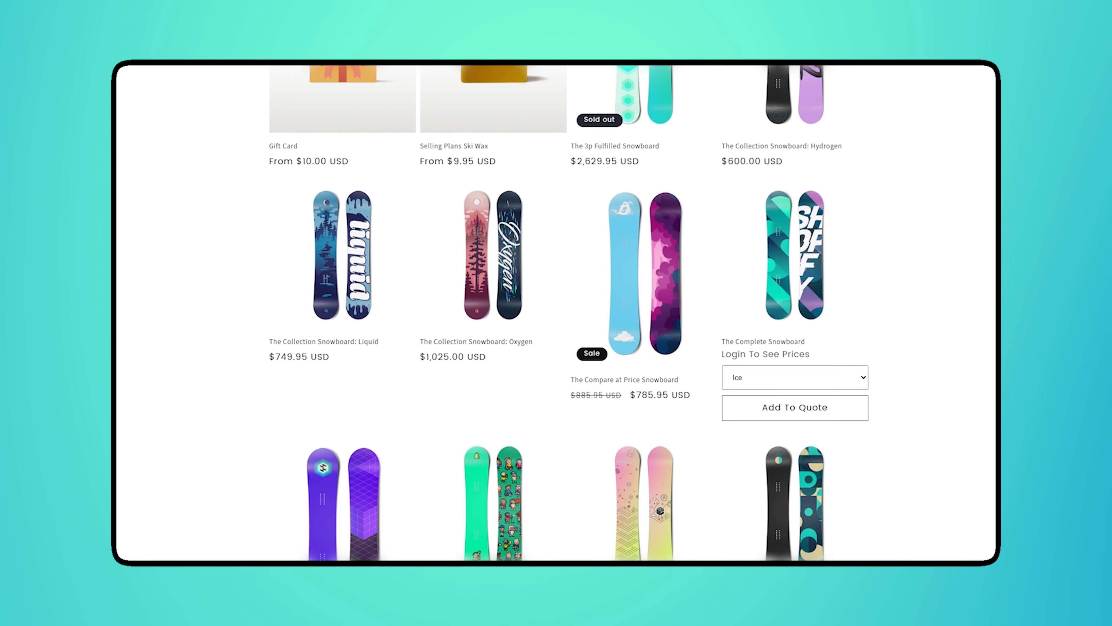
click(834, 402)
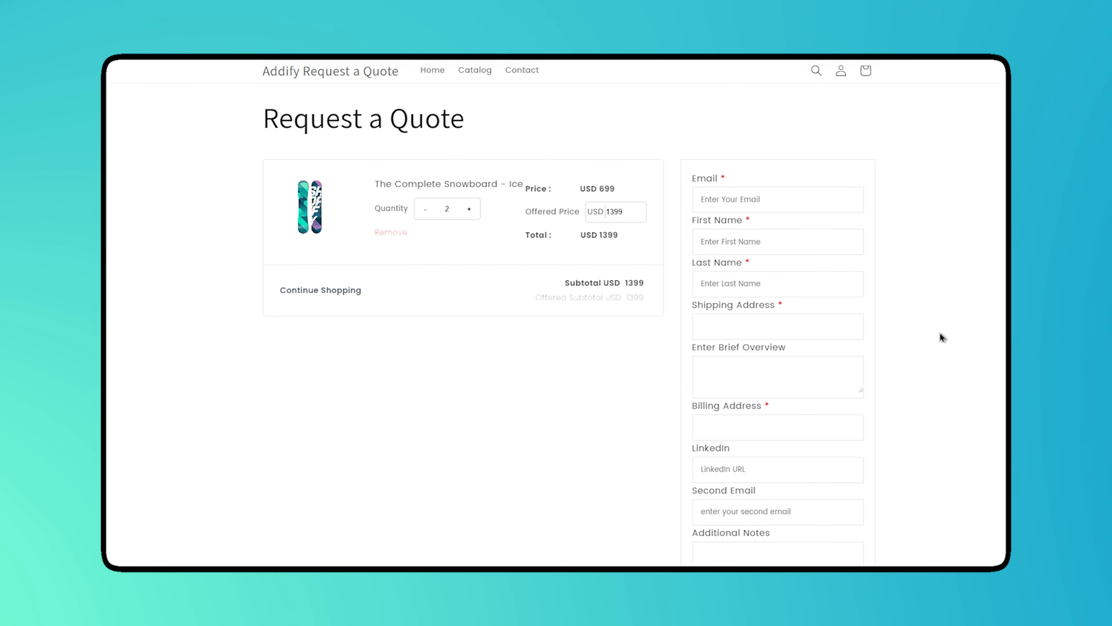
scroll(941, 333, down, 8)
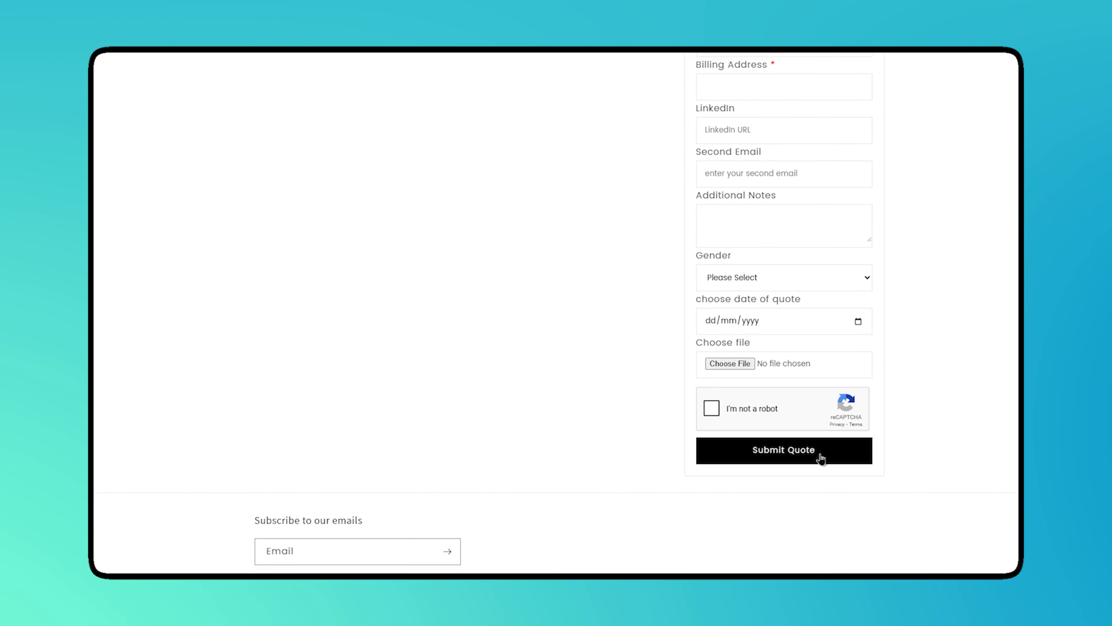
click(822, 459)
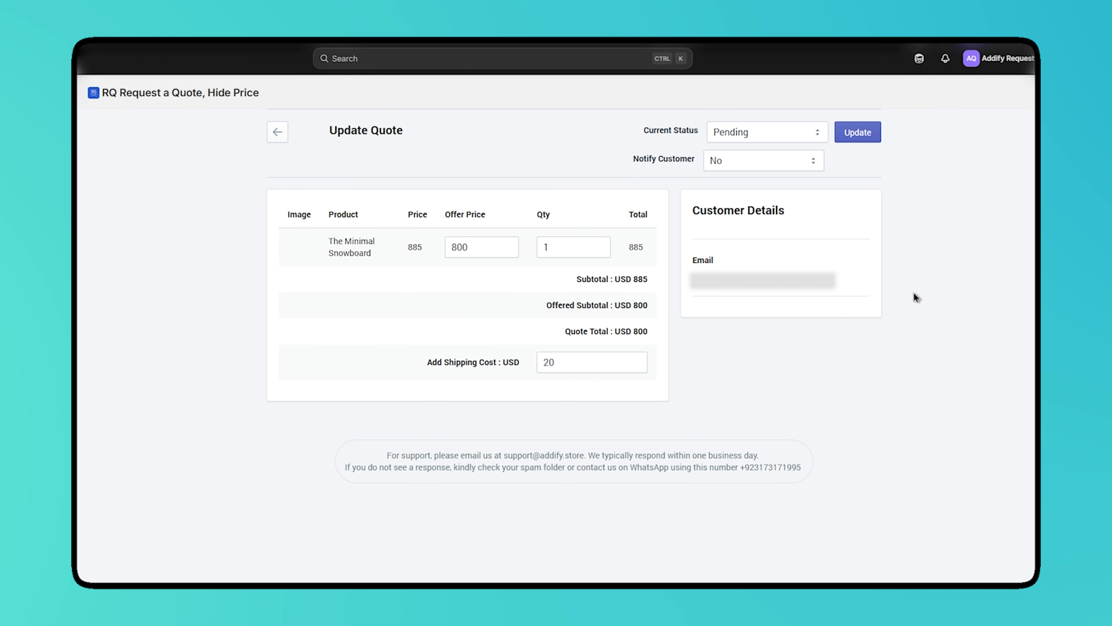
Review the available status choices and the offer price field in The Minimal Snowboard's quote
click(784, 134)
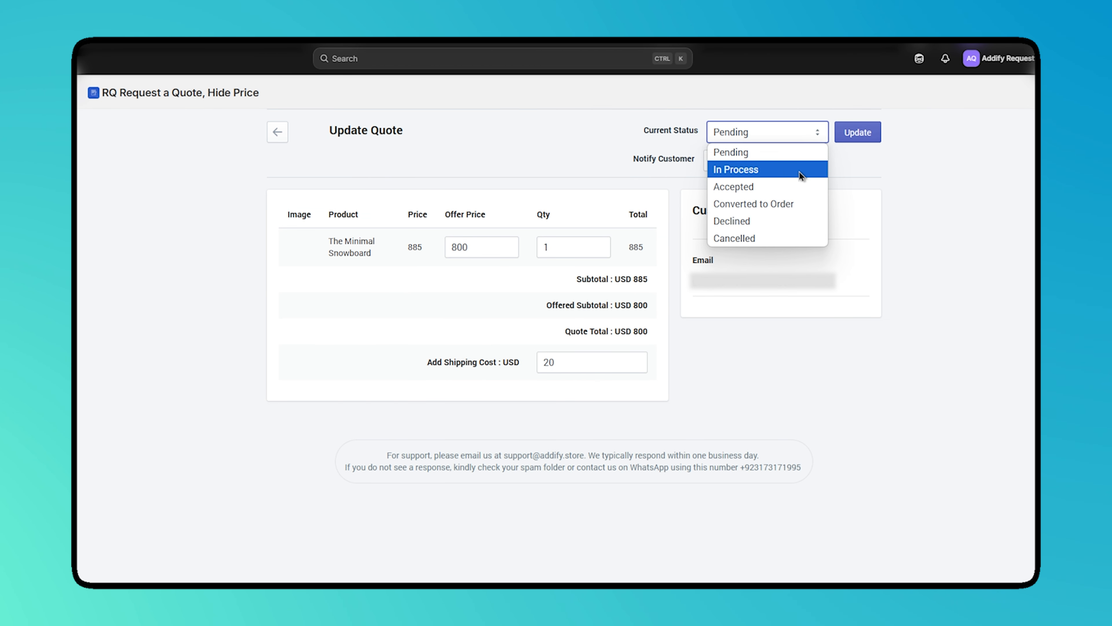
click(908, 199)
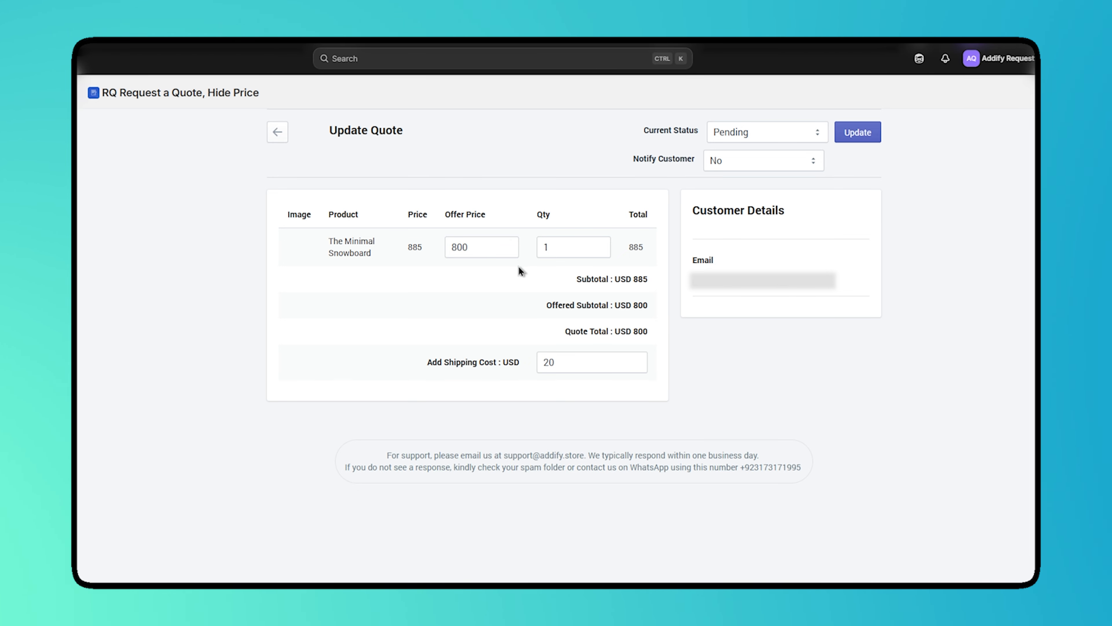
click(498, 252)
click(717, 351)
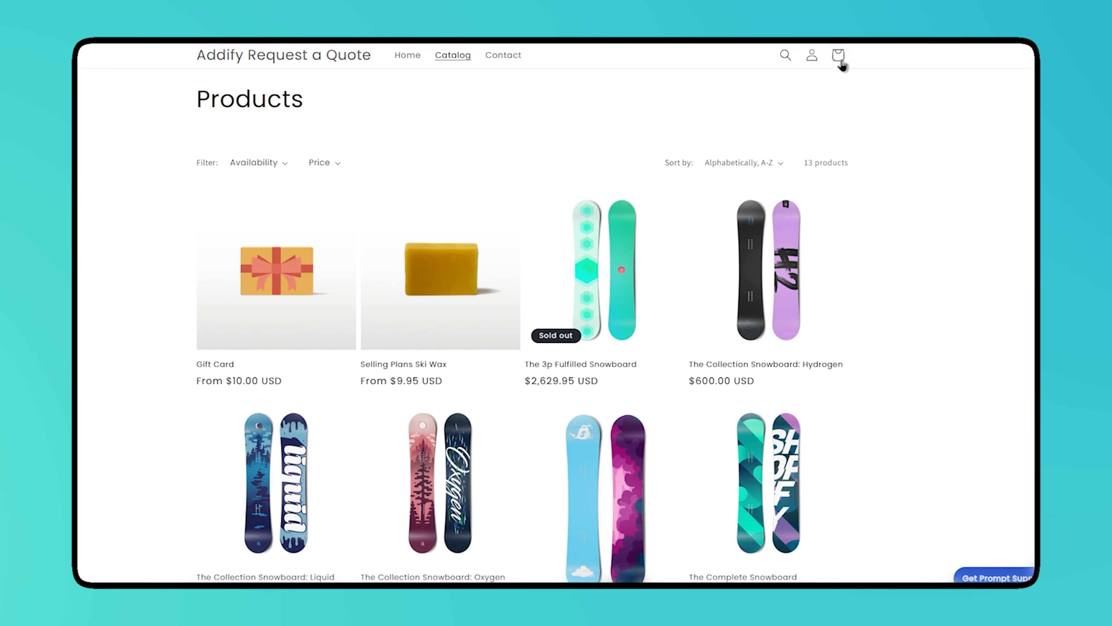
Convert the cart with the Selling Plans Ski Wax into a quote and view the quote
click(838, 57)
click(220, 308)
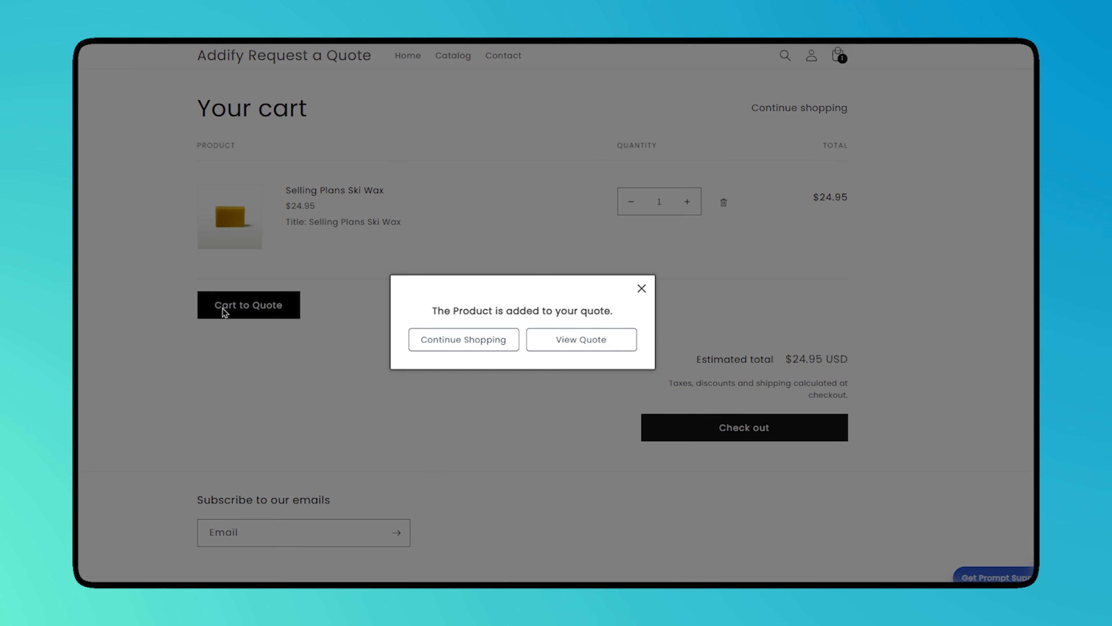
click(544, 344)
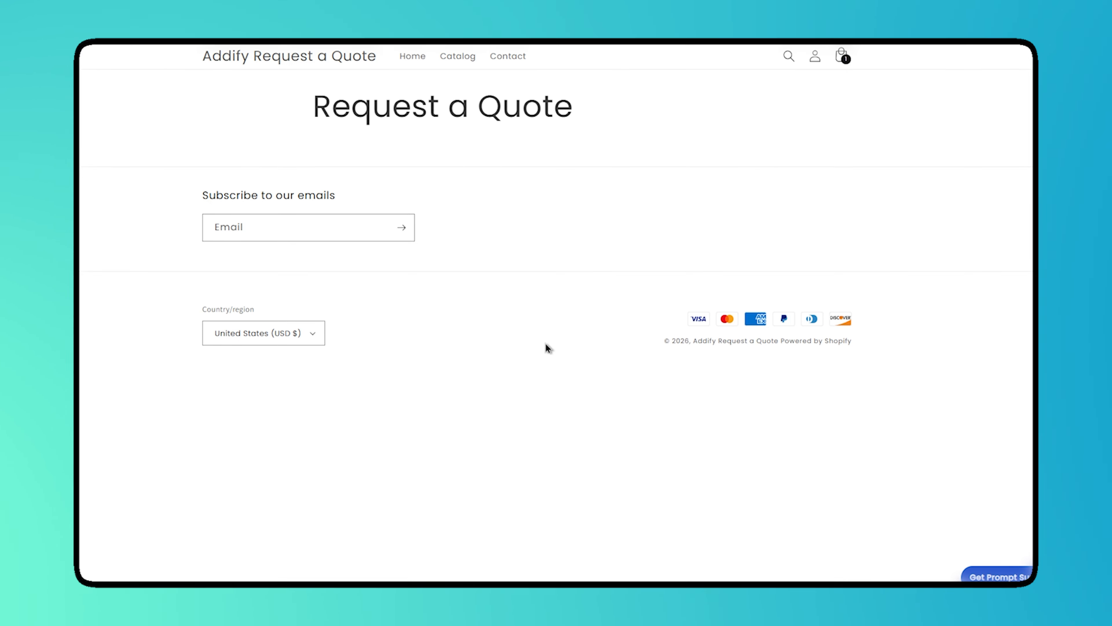
scroll(548, 347, down, 5)
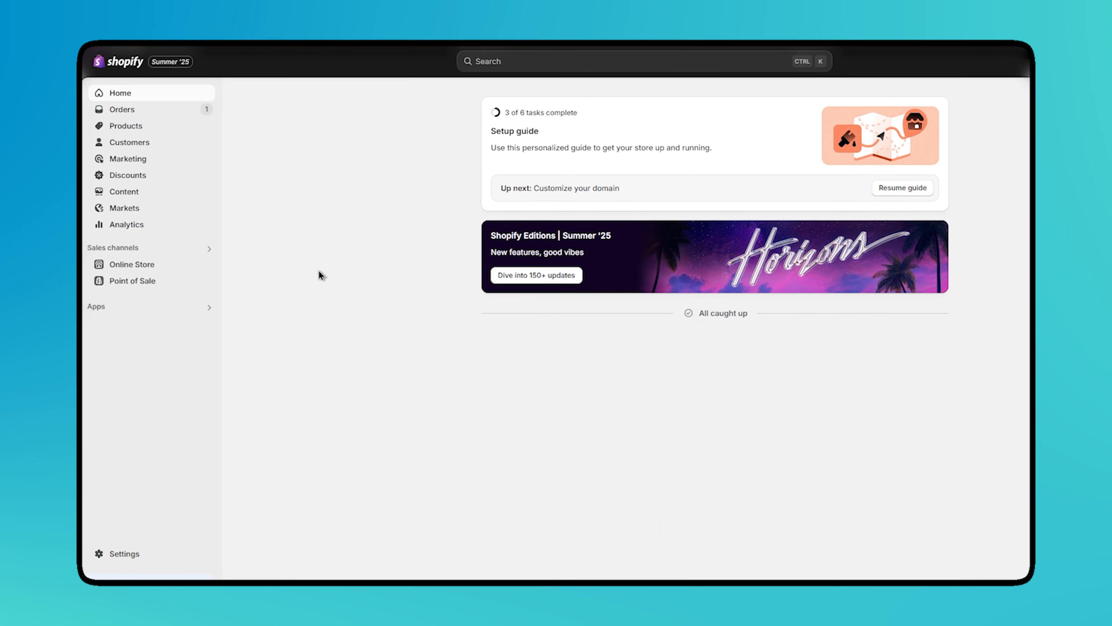
Open the current Dawn theme for customization in Shopify and show its app embeds
click(190, 269)
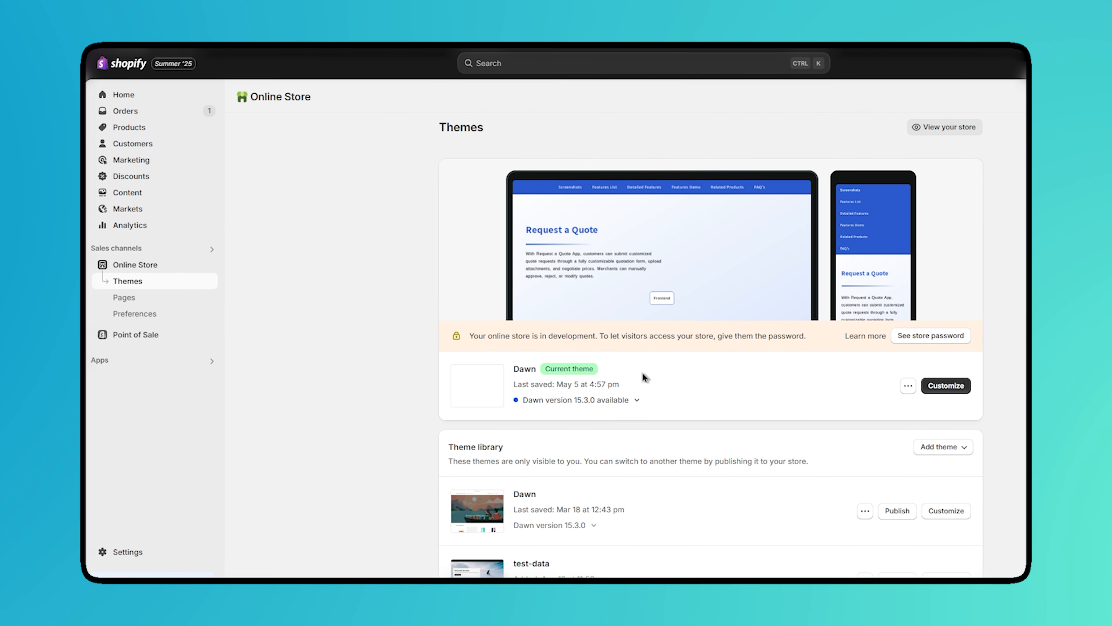
click(943, 387)
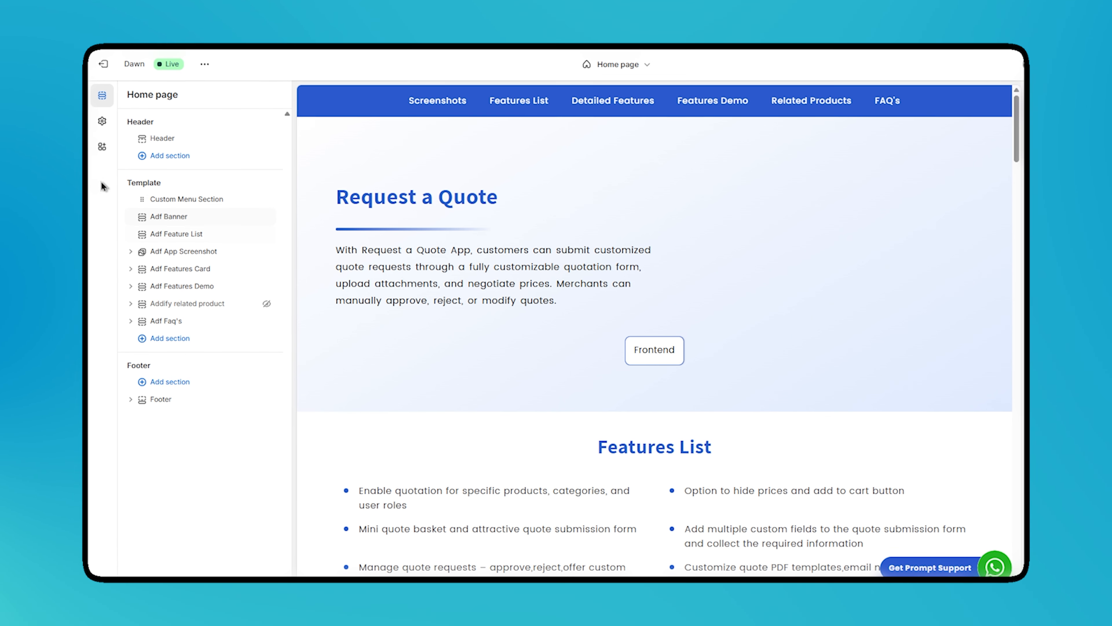
click(100, 149)
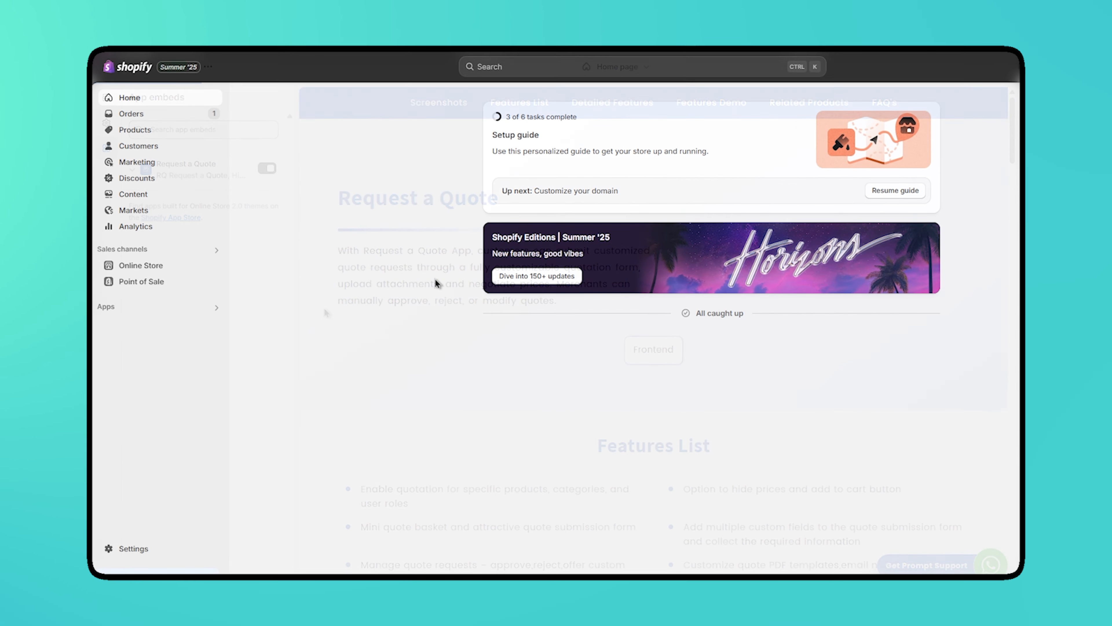
Open the RQ Request a Quote, Hide Price app and start a new quote rule
click(217, 307)
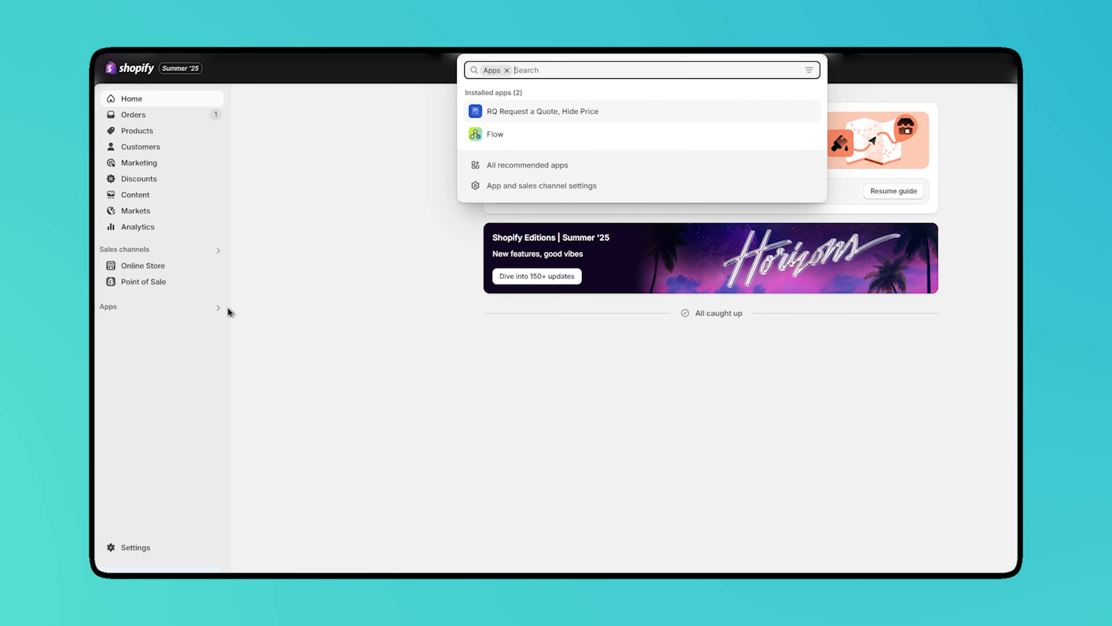
click(556, 112)
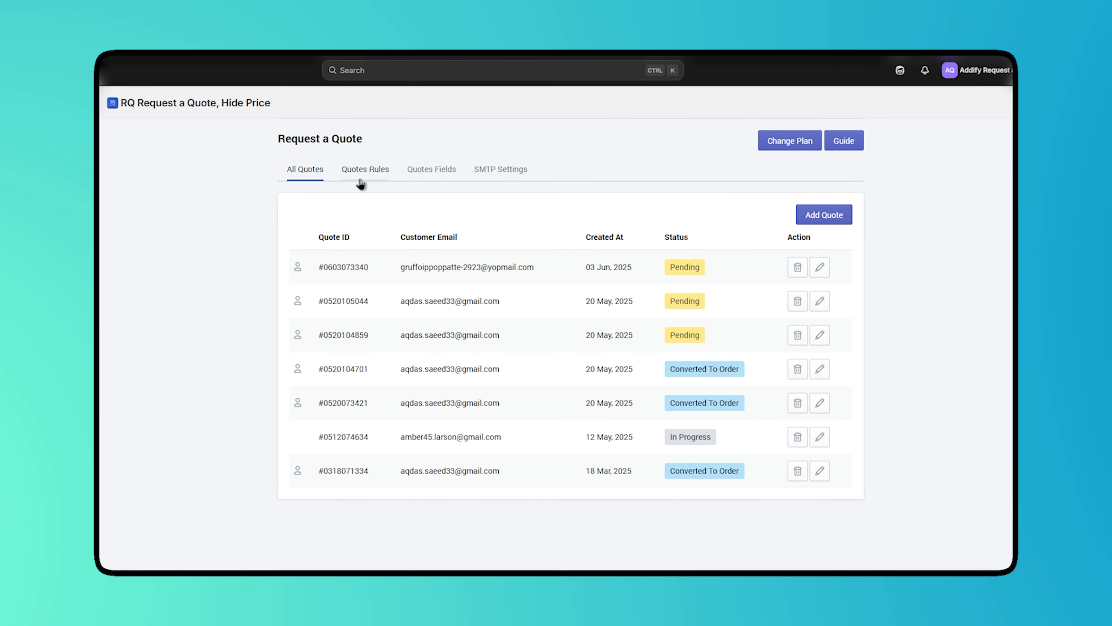
click(360, 182)
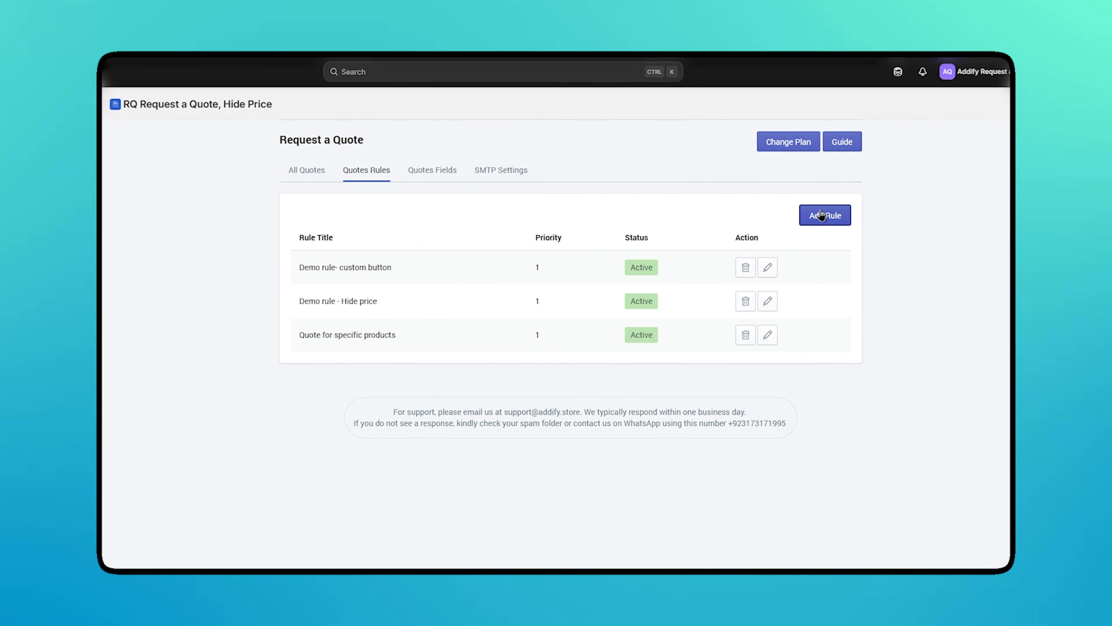
click(824, 217)
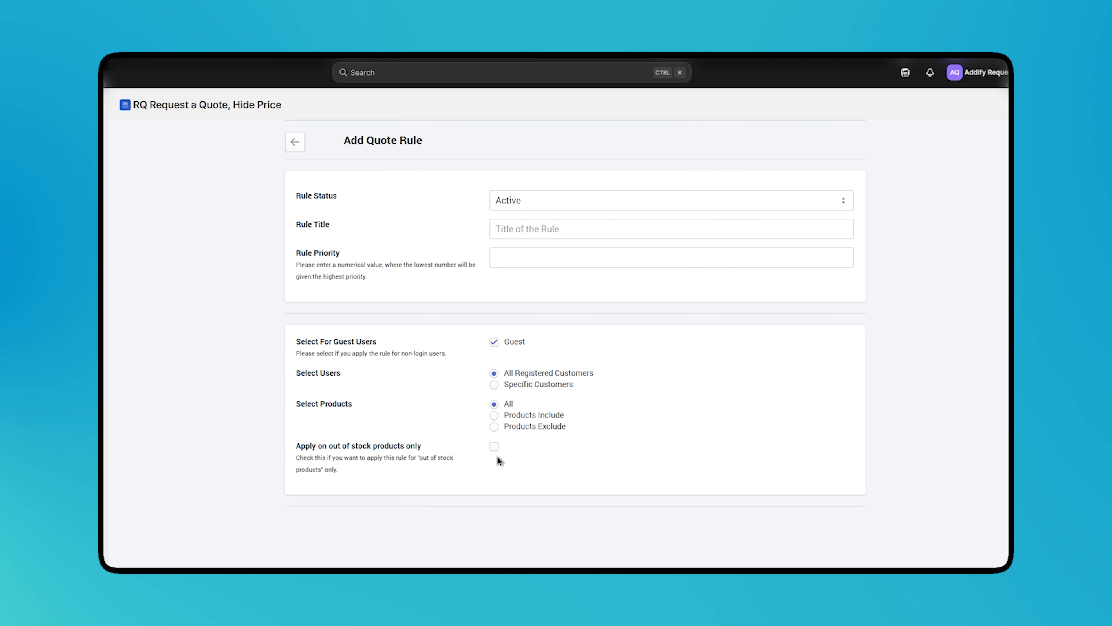
Limit the new rule to out-of-stock products only and set Hide Price to Yes
click(494, 446)
scroll(558, 442, down, 4)
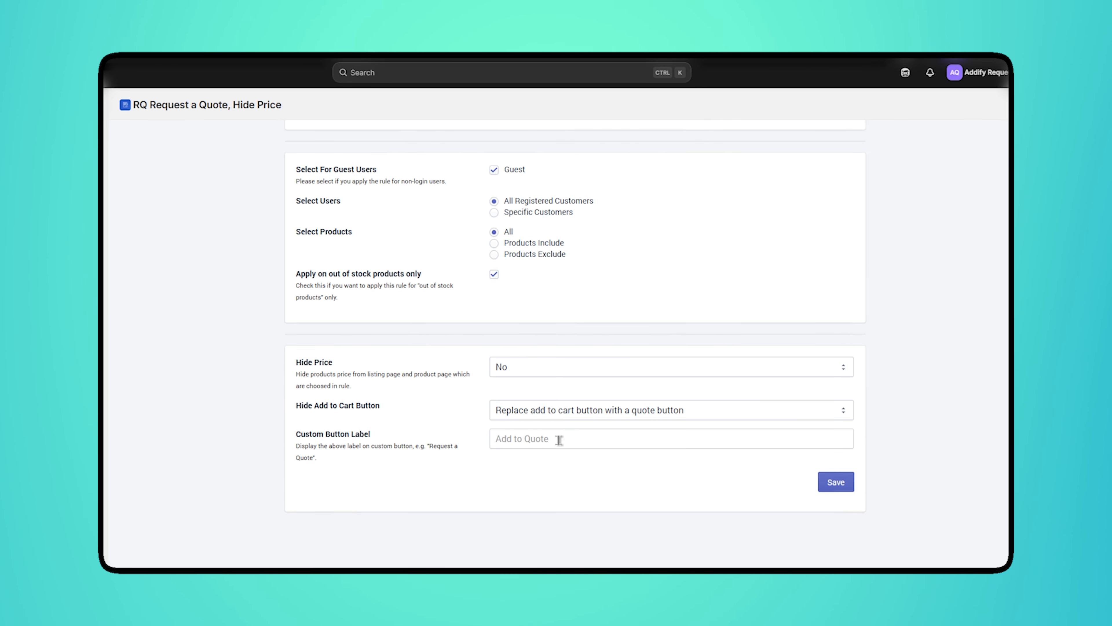
click(564, 368)
click(558, 386)
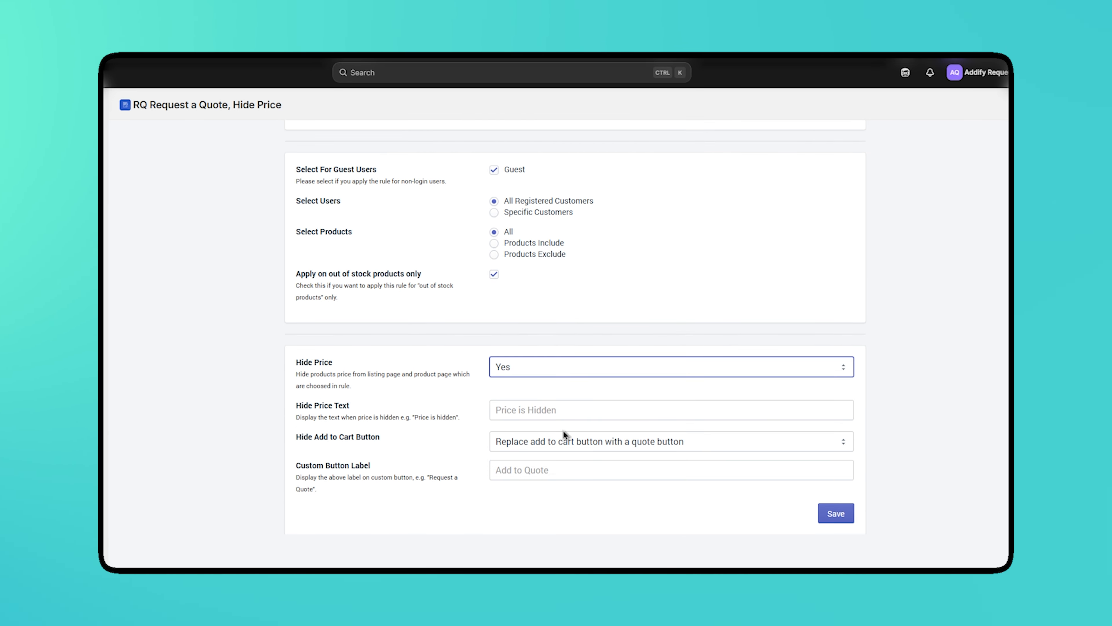
click(602, 437)
click(602, 435)
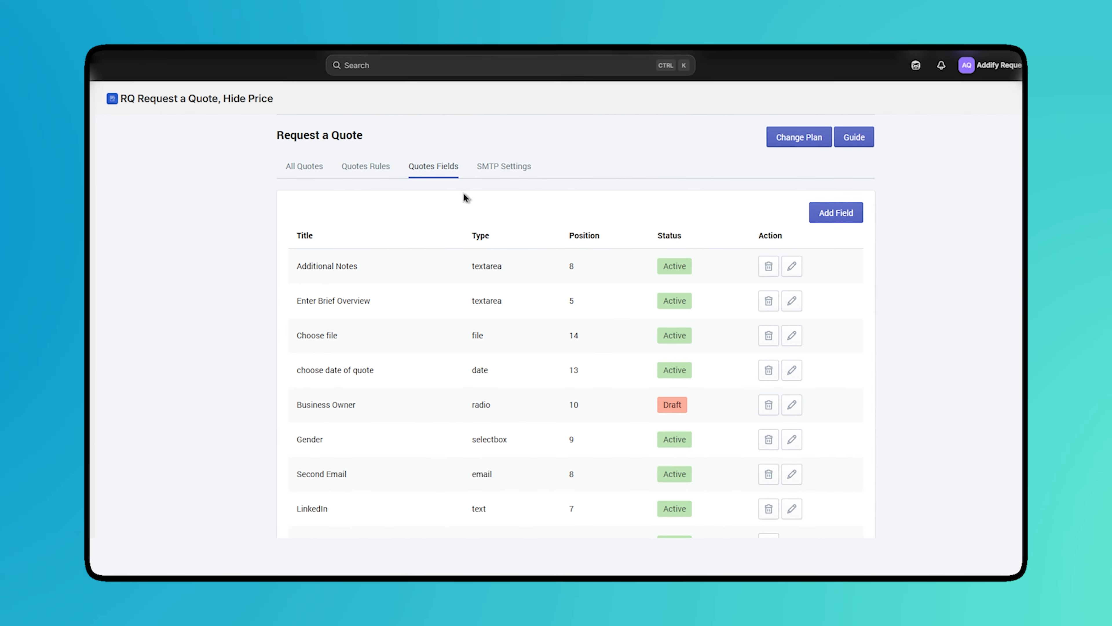
Start a new quote field of type Text, set Required to Yes and save the field
scroll(544, 210, down, 3)
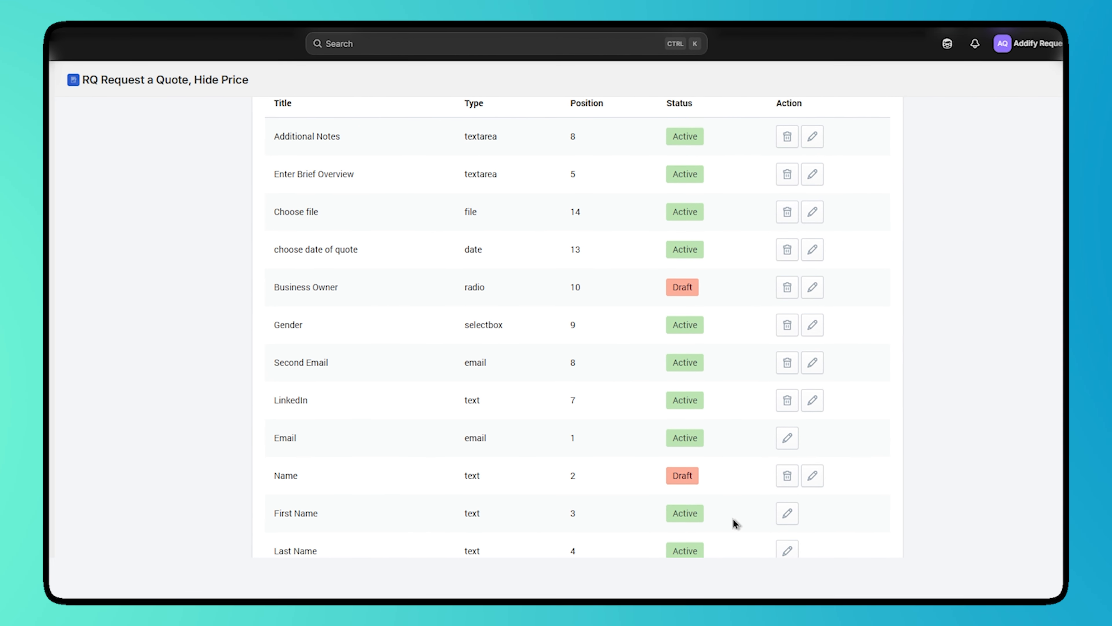
scroll(736, 524, up, 3)
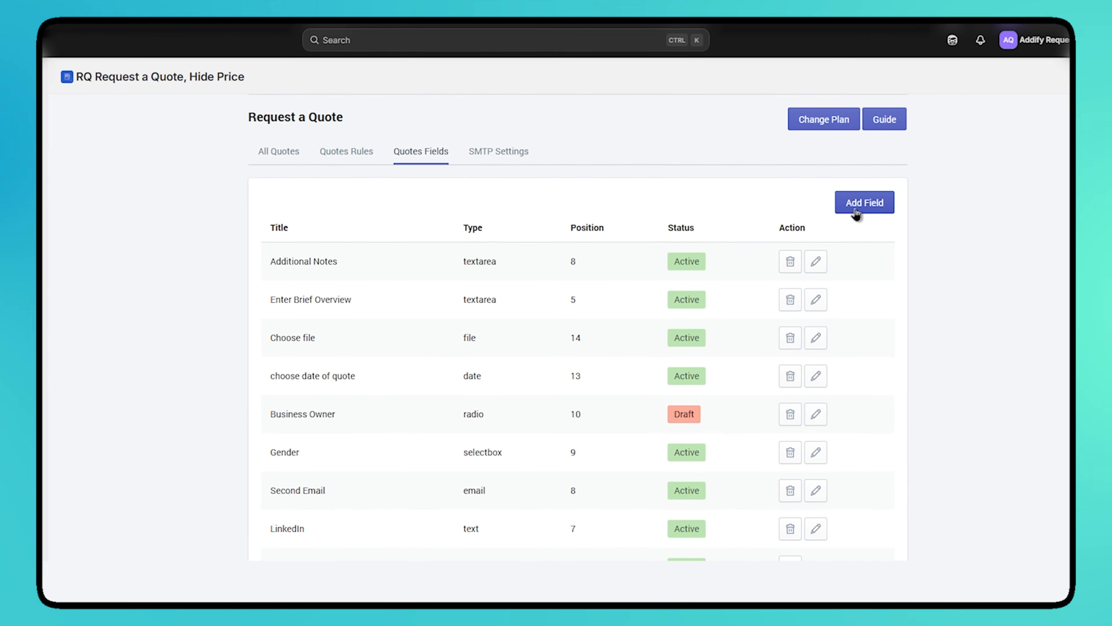
click(858, 208)
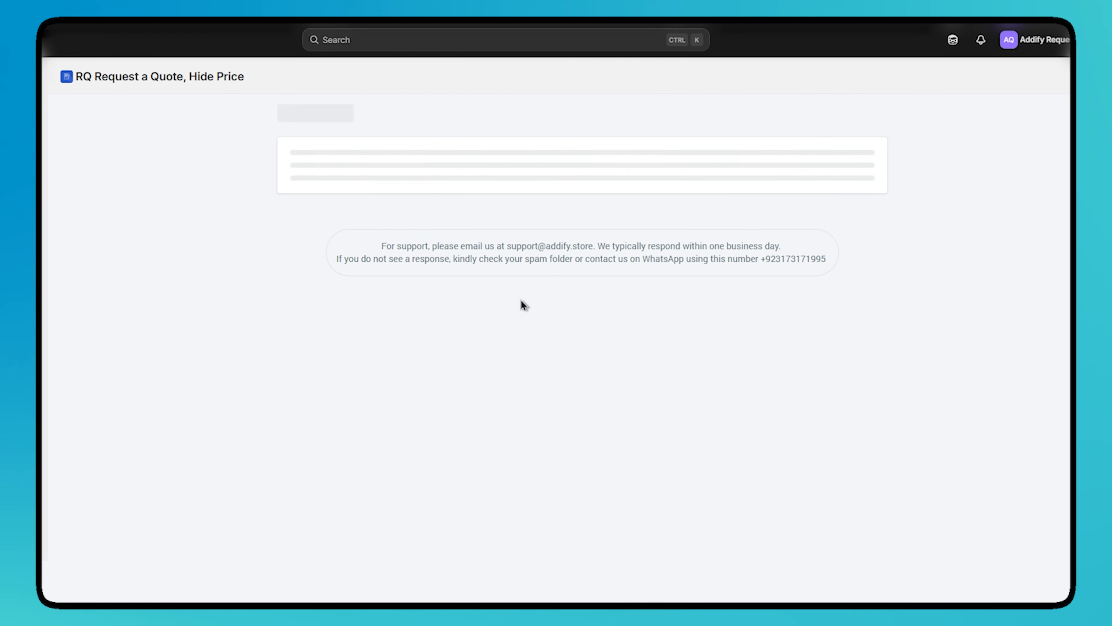
click(534, 217)
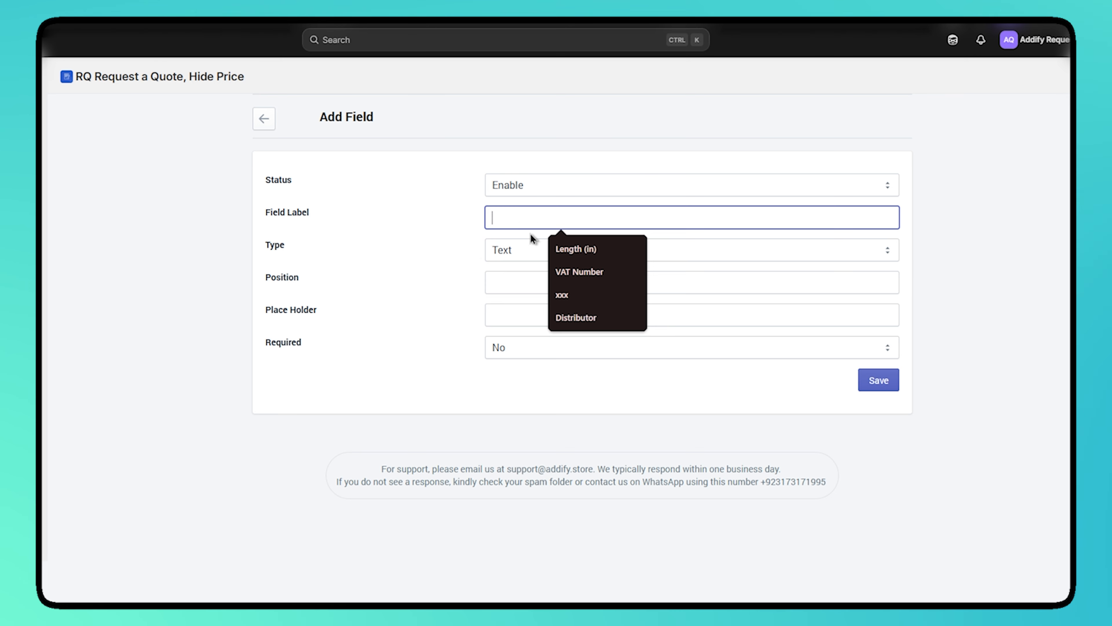
click(529, 251)
click(504, 315)
click(504, 316)
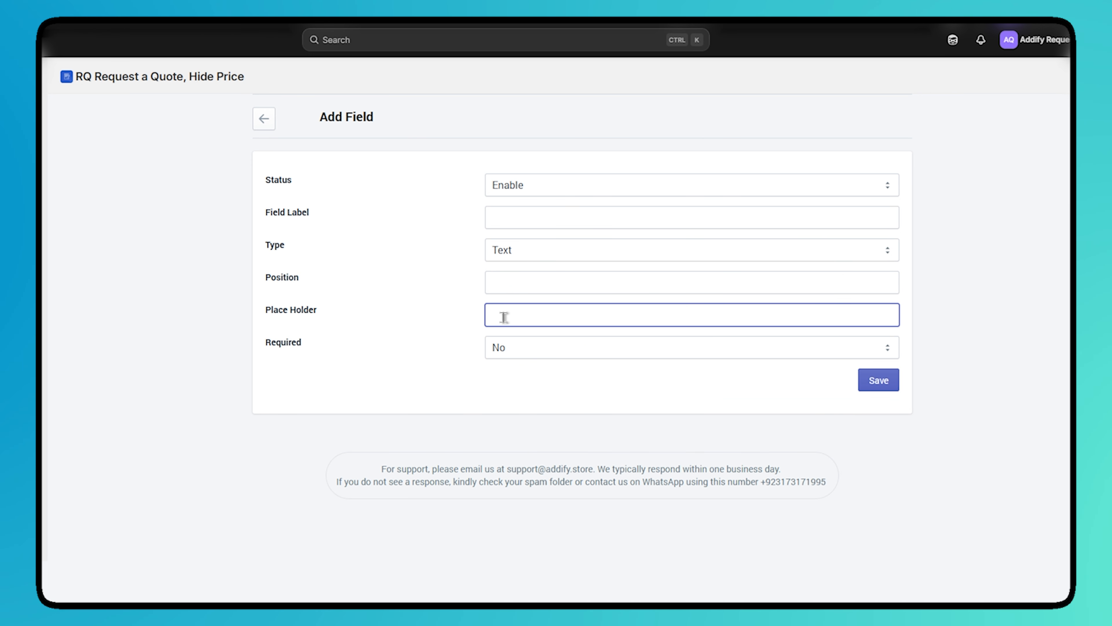
click(565, 349)
click(568, 373)
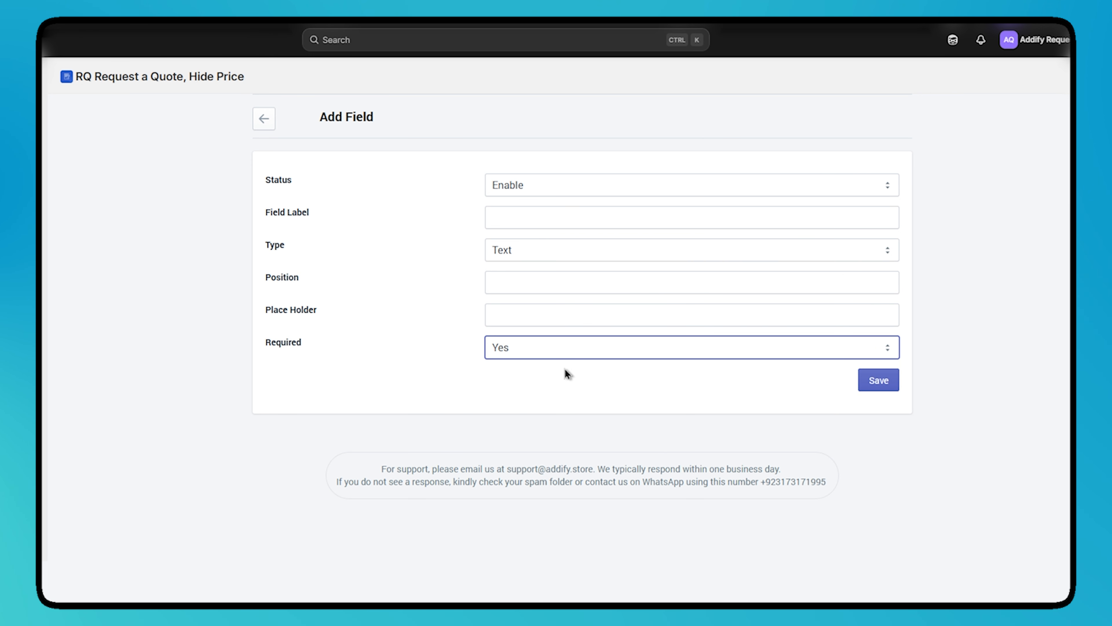
click(869, 394)
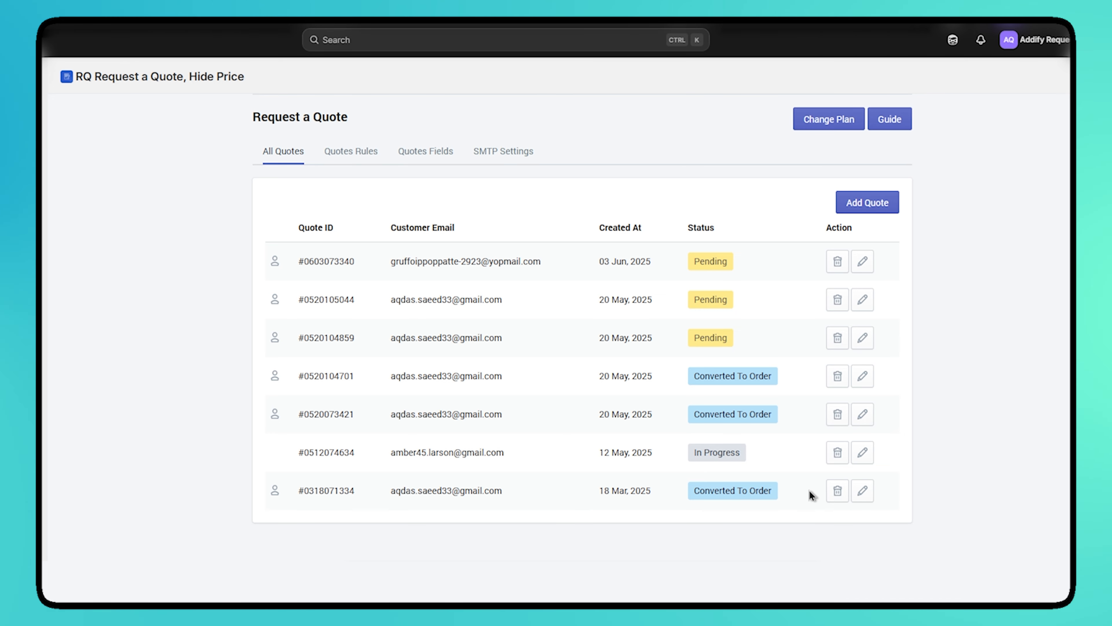
Open the third quote in the list for editing and review its status and customer notification options
click(861, 347)
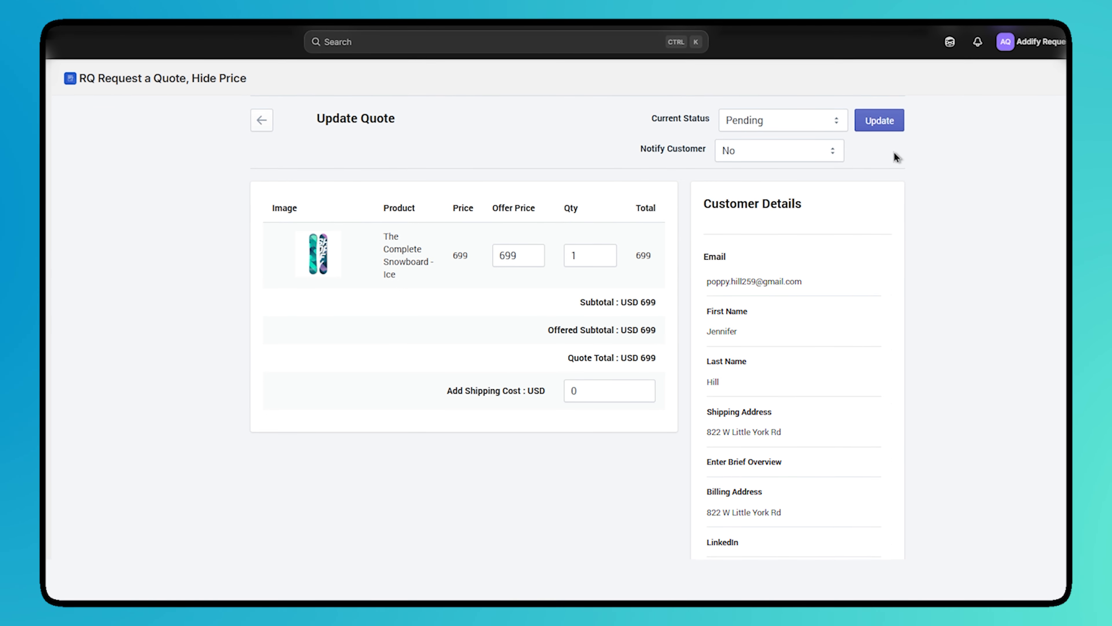
click(828, 124)
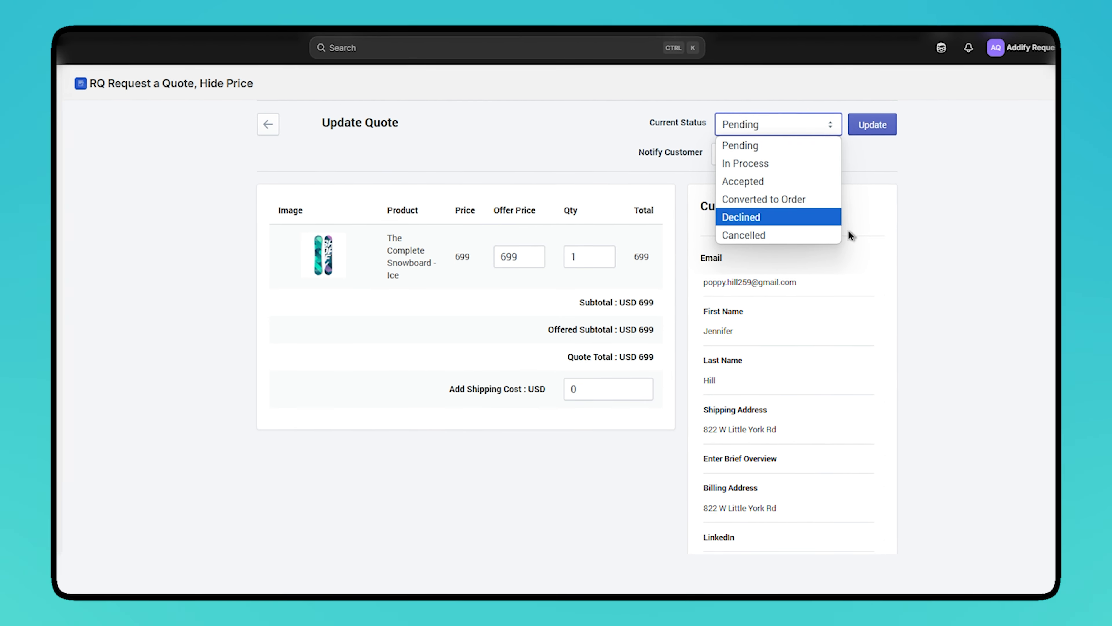
click(888, 255)
click(820, 157)
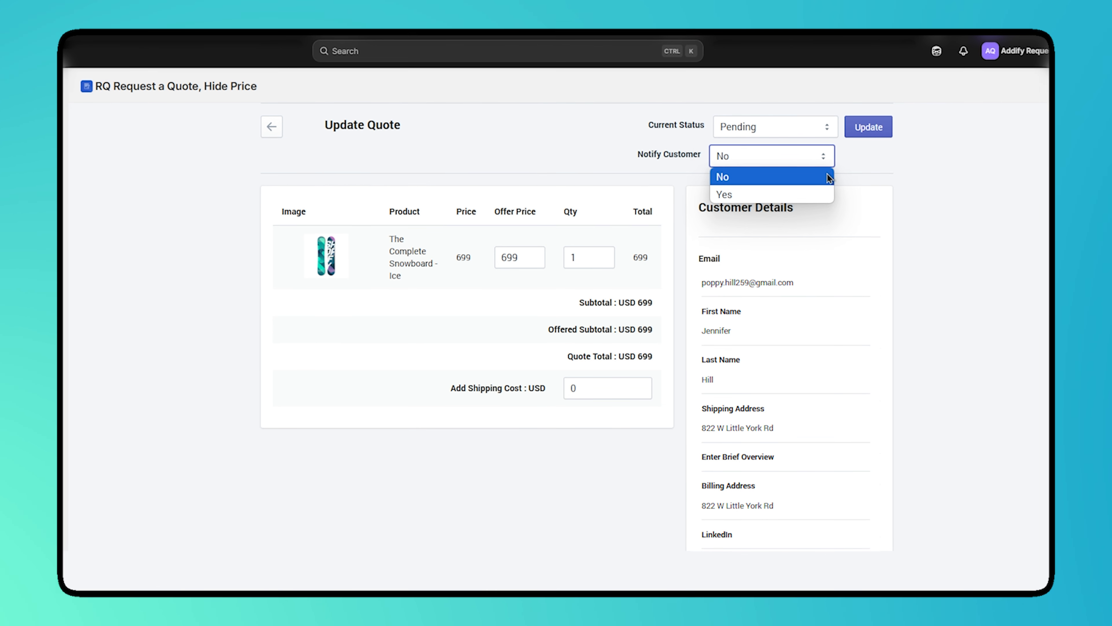
click(827, 177)
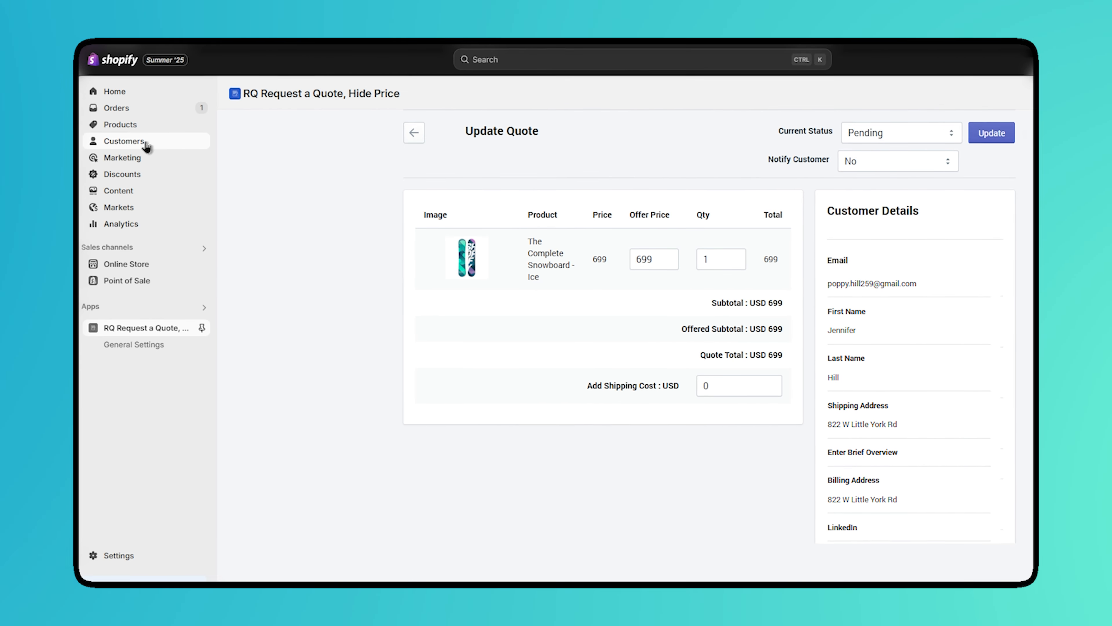
Start a new customer with name, email and phone number, marked as agreeing to marketing emails and SMS marketing messages
click(124, 141)
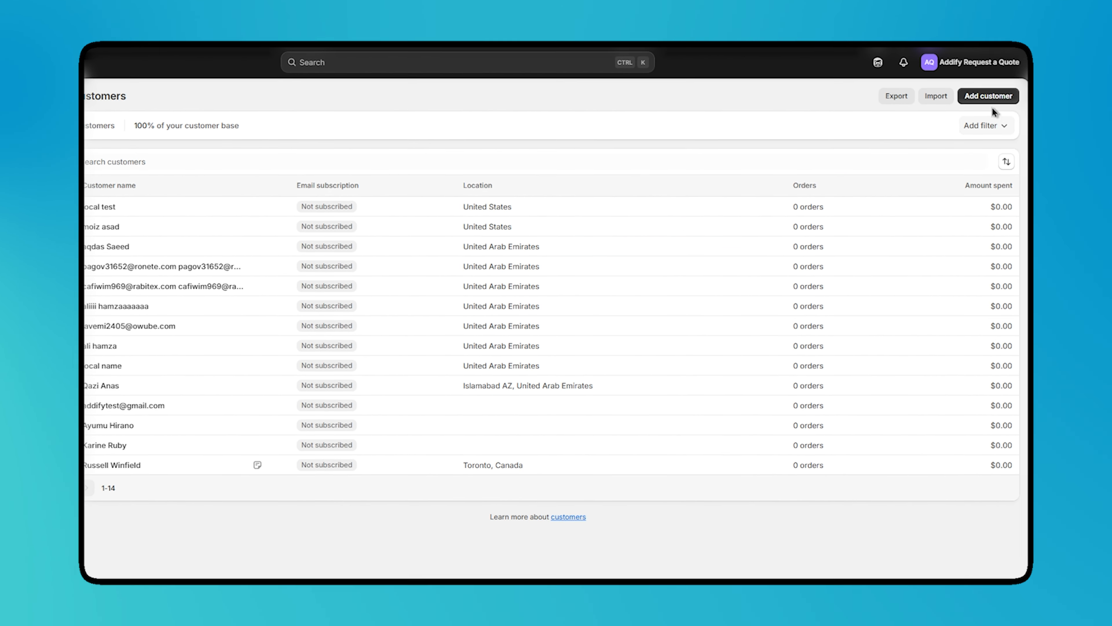
click(994, 98)
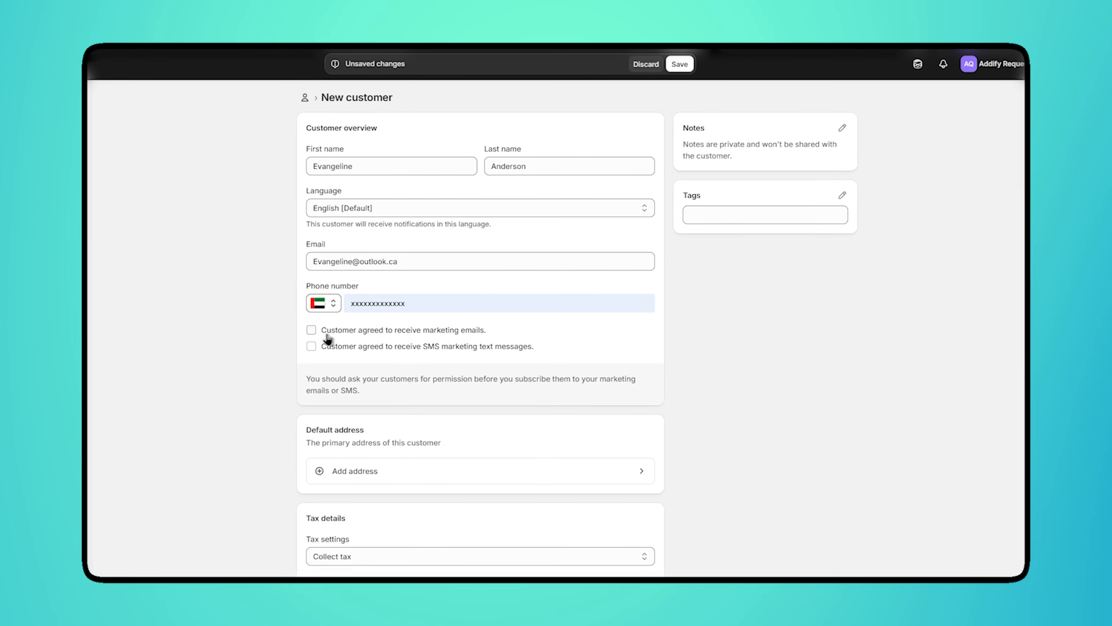
click(311, 329)
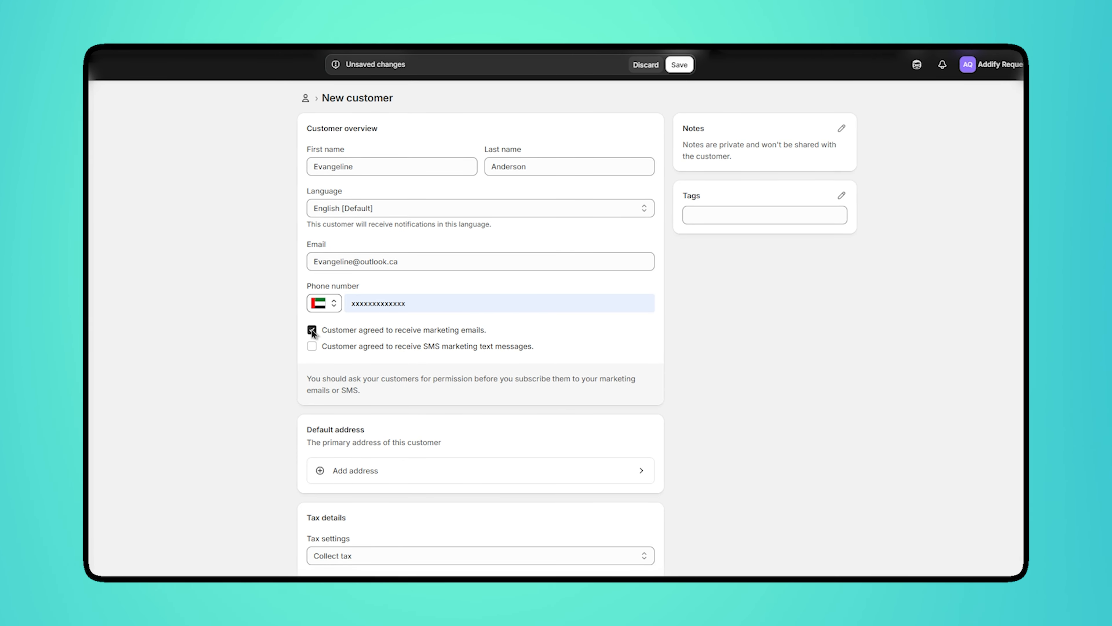
click(312, 346)
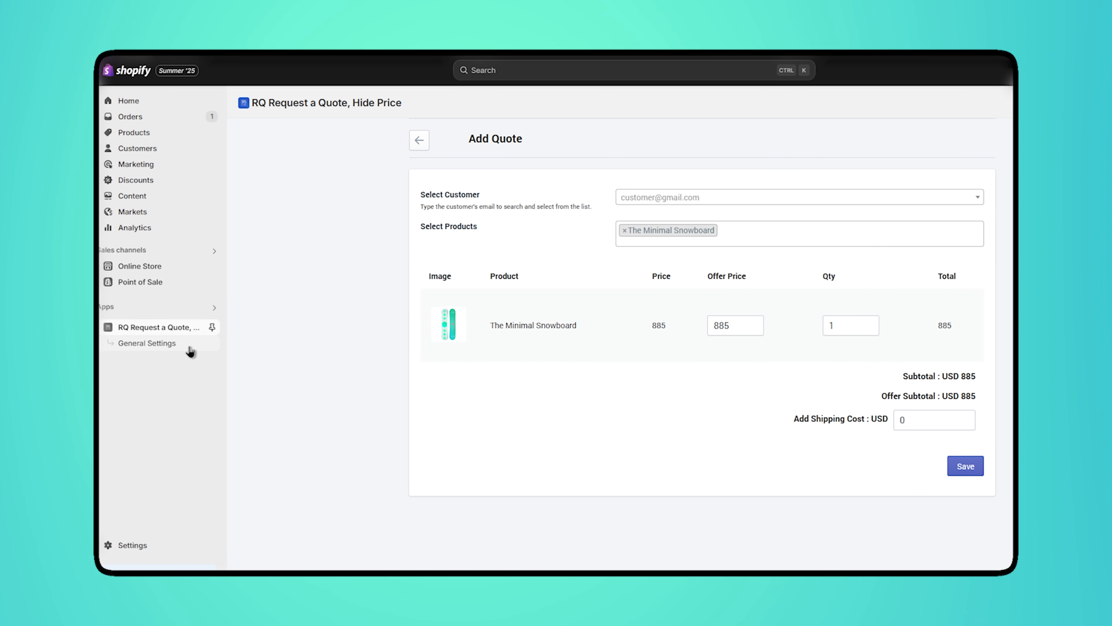
Open the app's general settings, set App Status to Disable and look through the quote basket and PDF email options
click(187, 348)
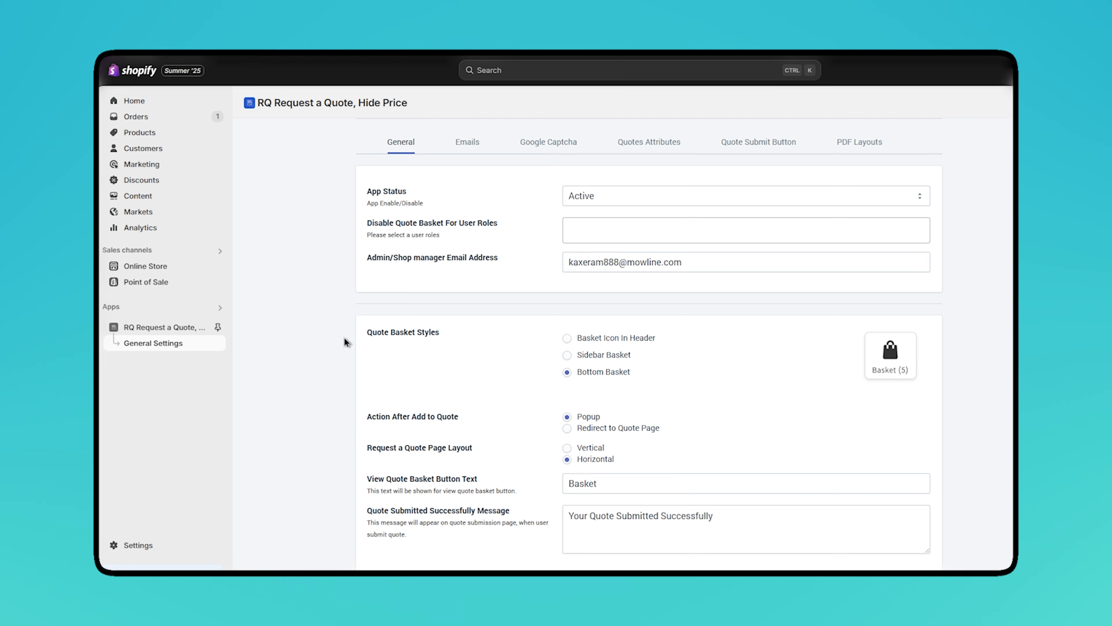
scroll(344, 342, down, 2)
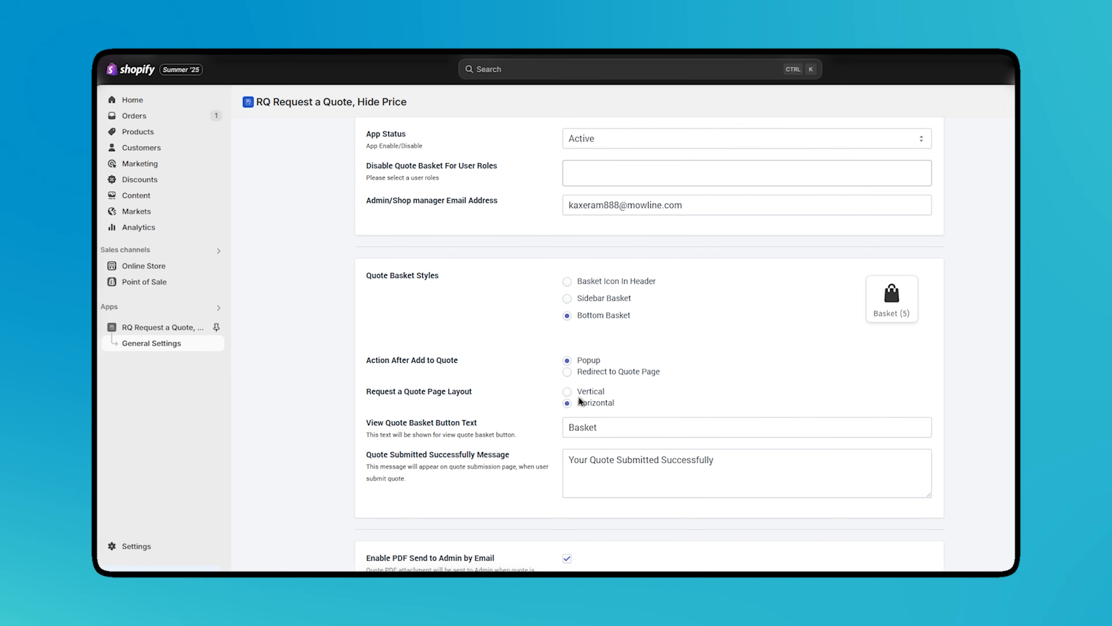
scroll(580, 396, up, 2)
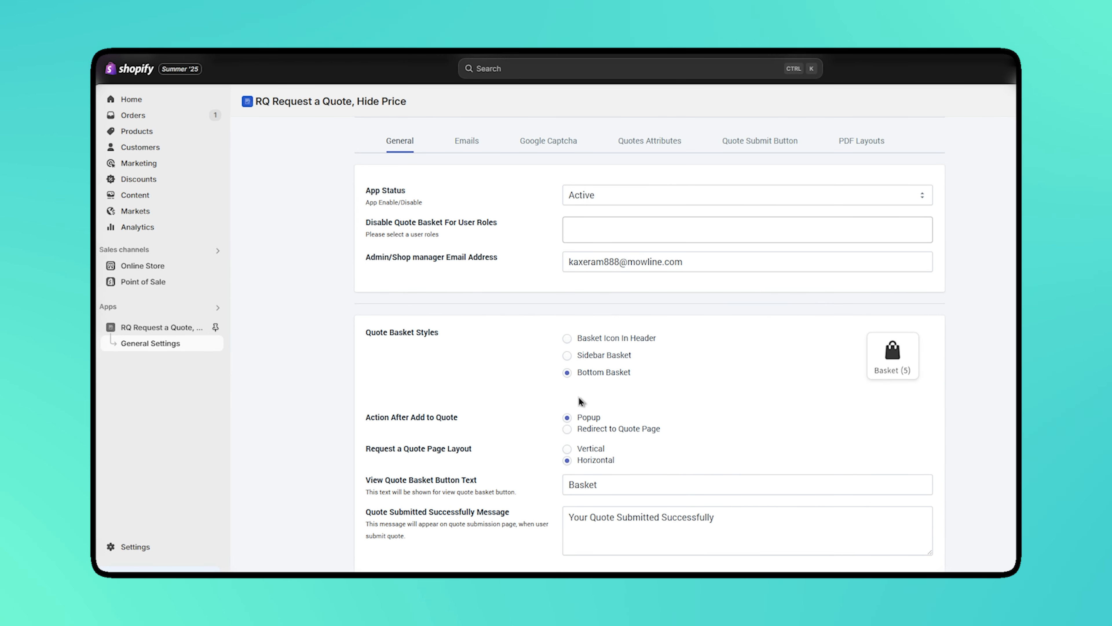
click(690, 197)
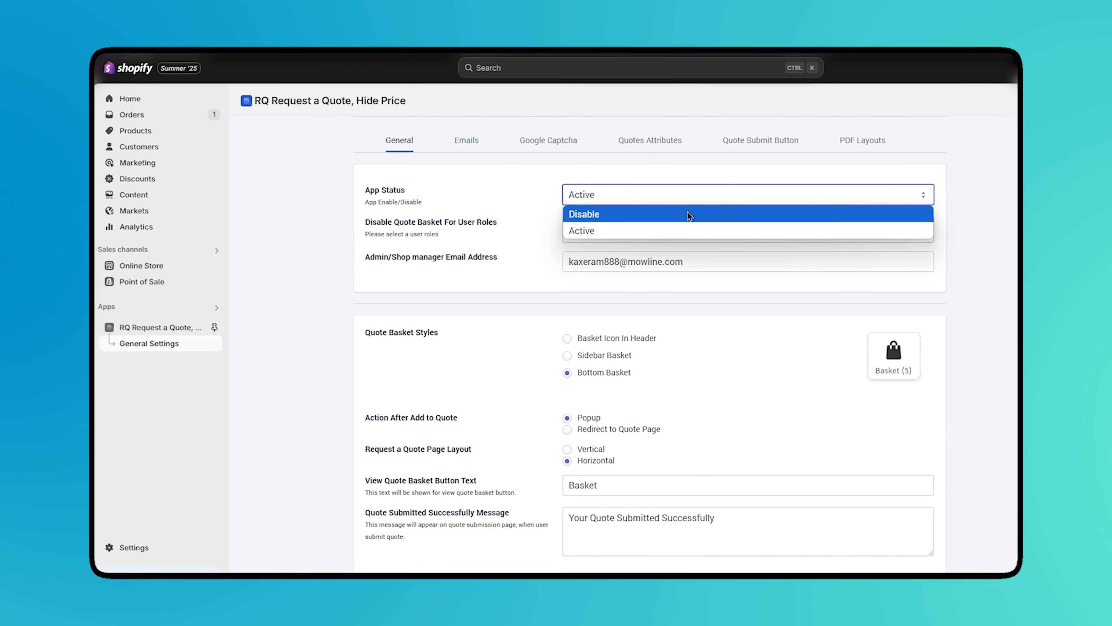
click(689, 214)
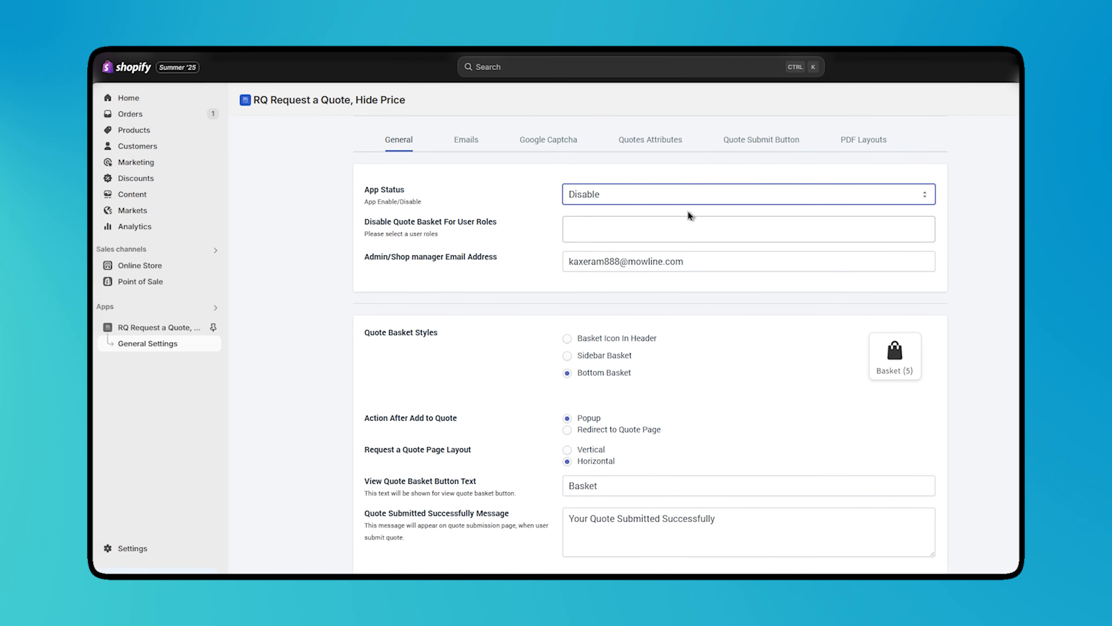
scroll(689, 215, down, 5)
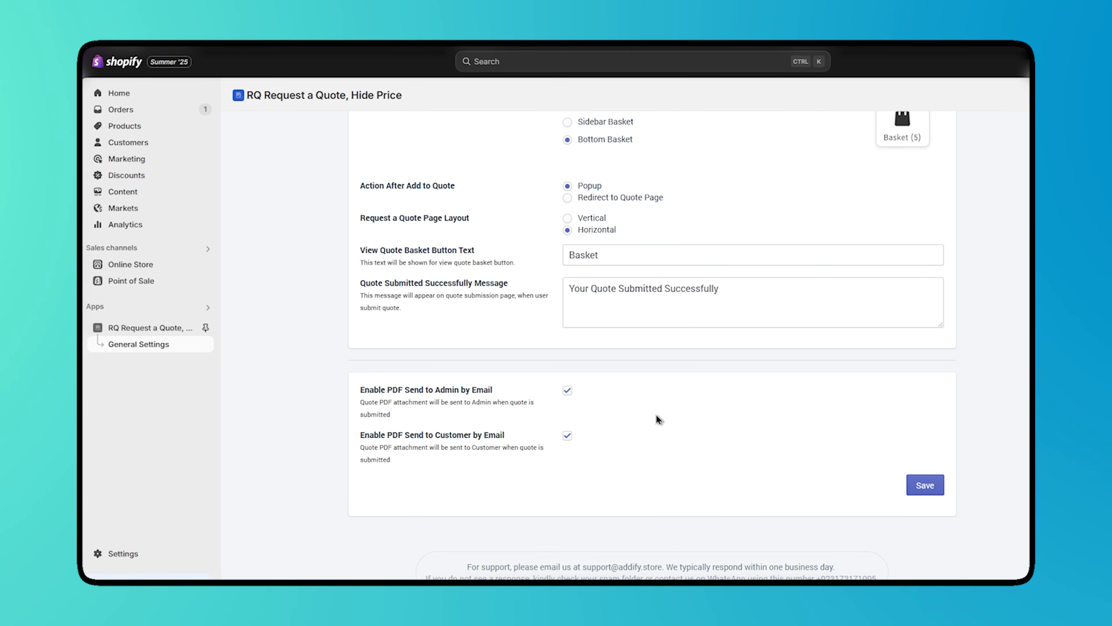
scroll(613, 342, up, 5)
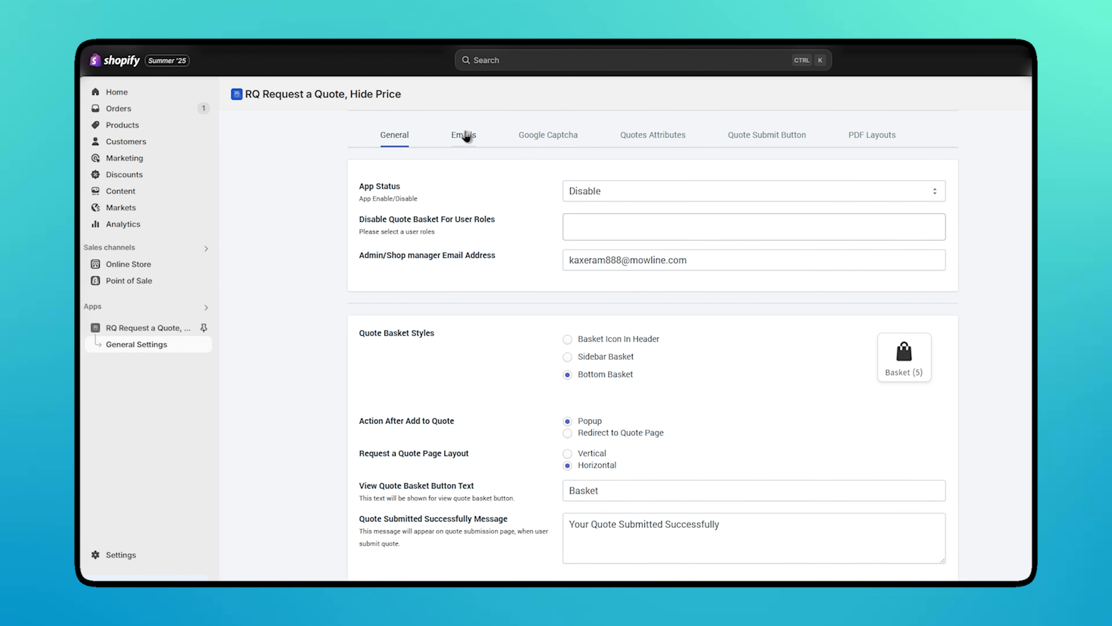
Review the app's settings for emails, Google Captcha, quote attributes and the quote submit button
click(462, 137)
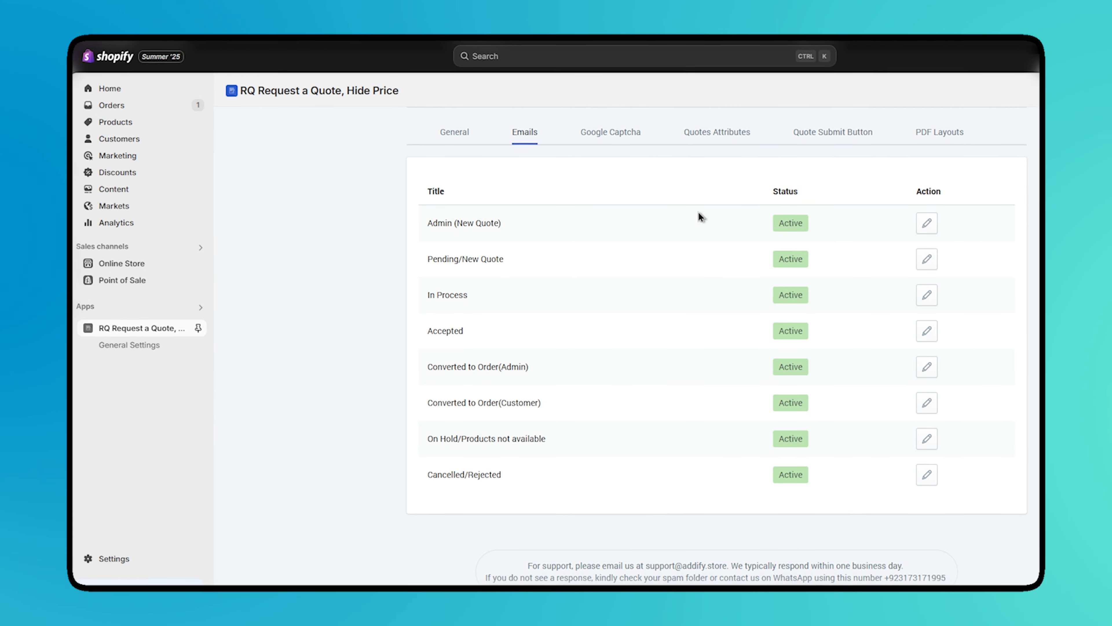
click(621, 135)
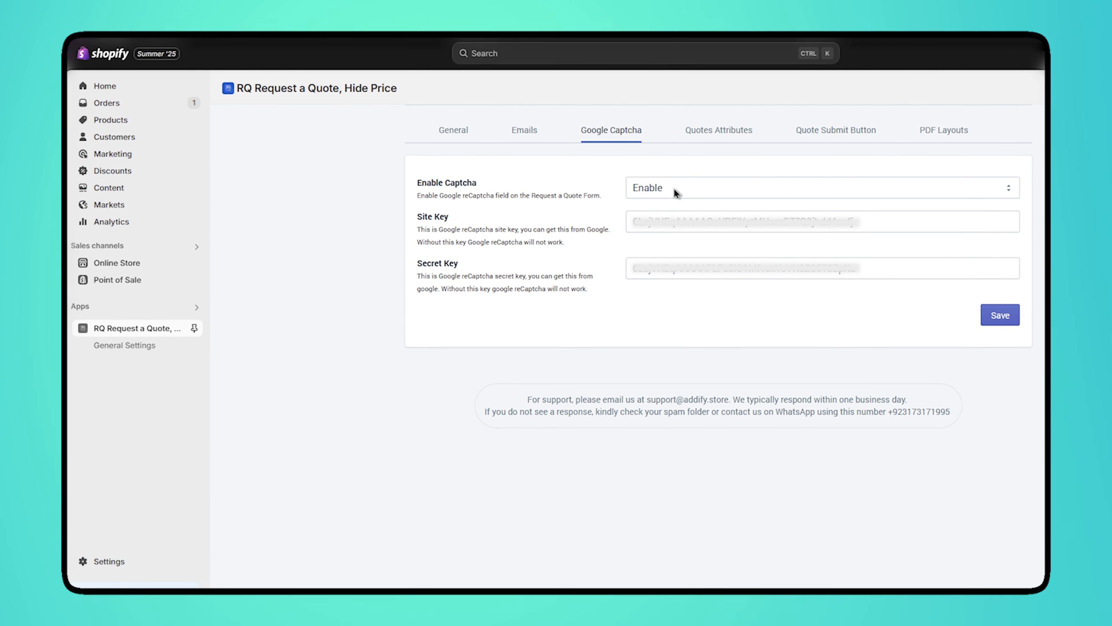
click(674, 188)
click(674, 188)
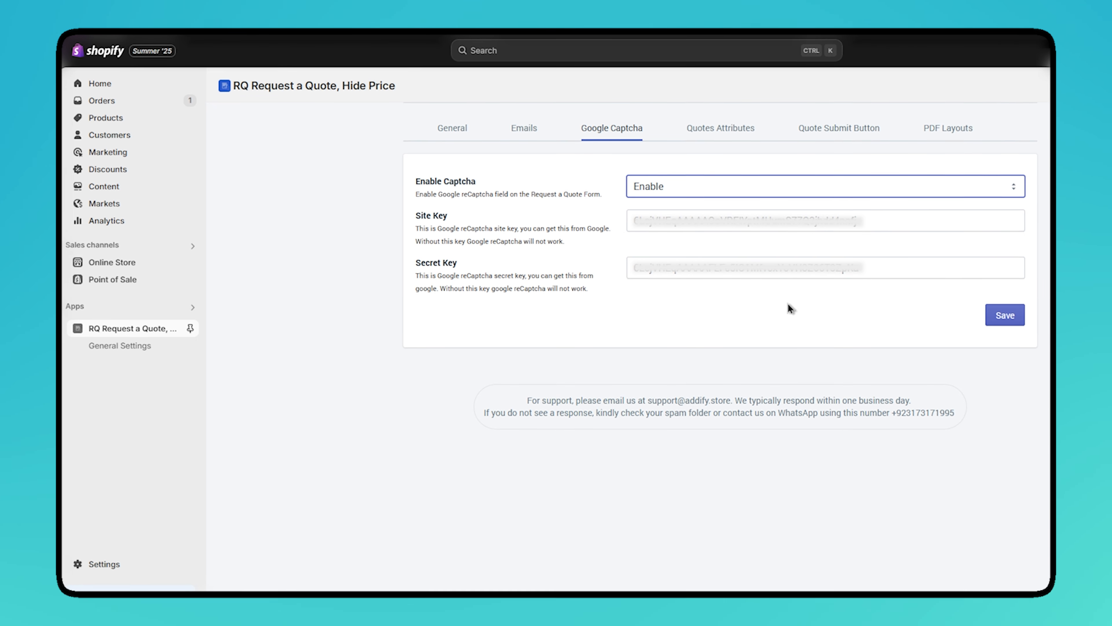
click(729, 139)
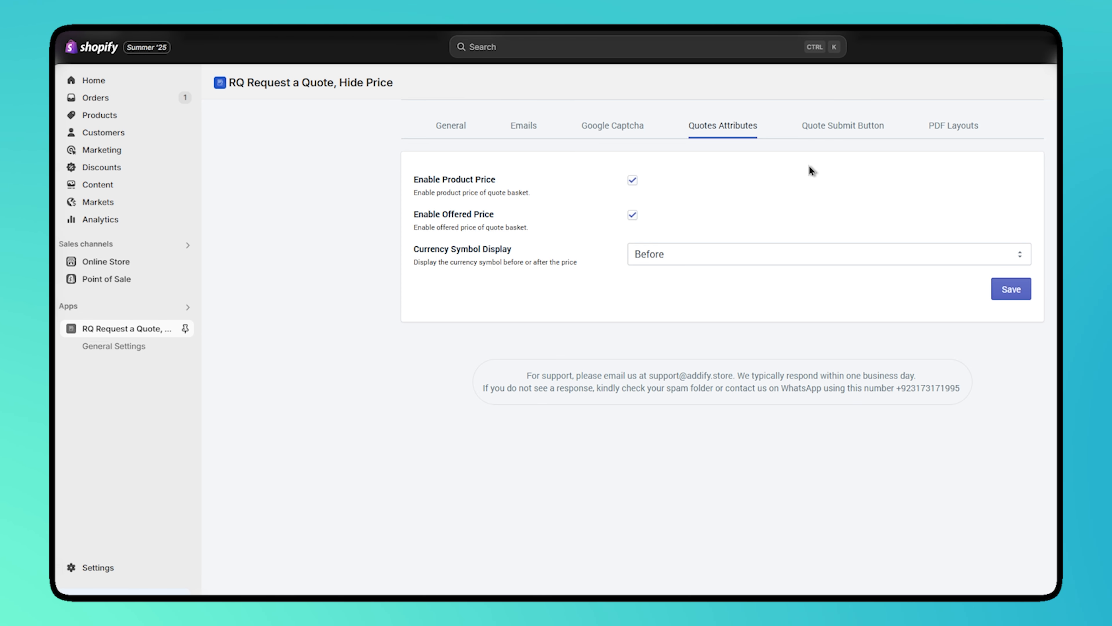
click(848, 123)
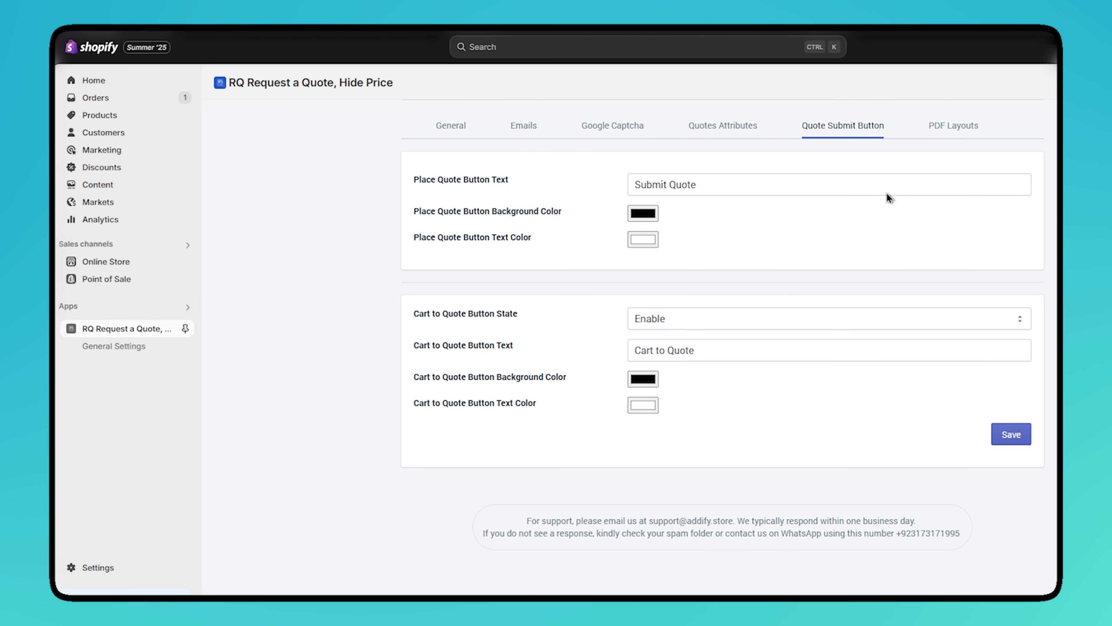
Open the PDF layout settings and review the available layouts, leaving PDF Layout 3 selected
click(937, 129)
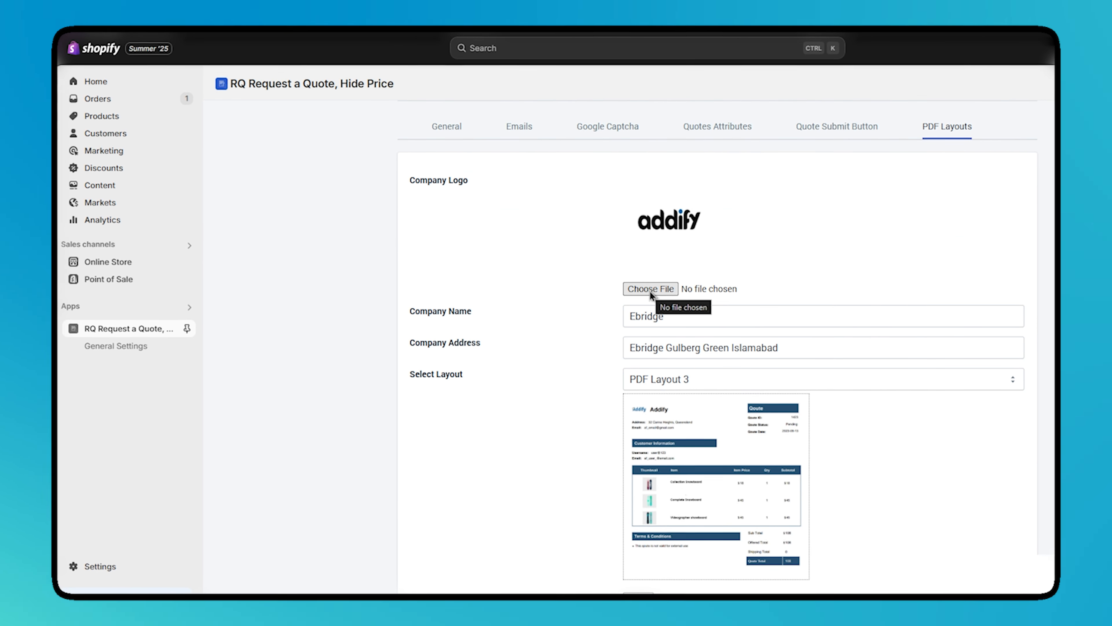
click(674, 382)
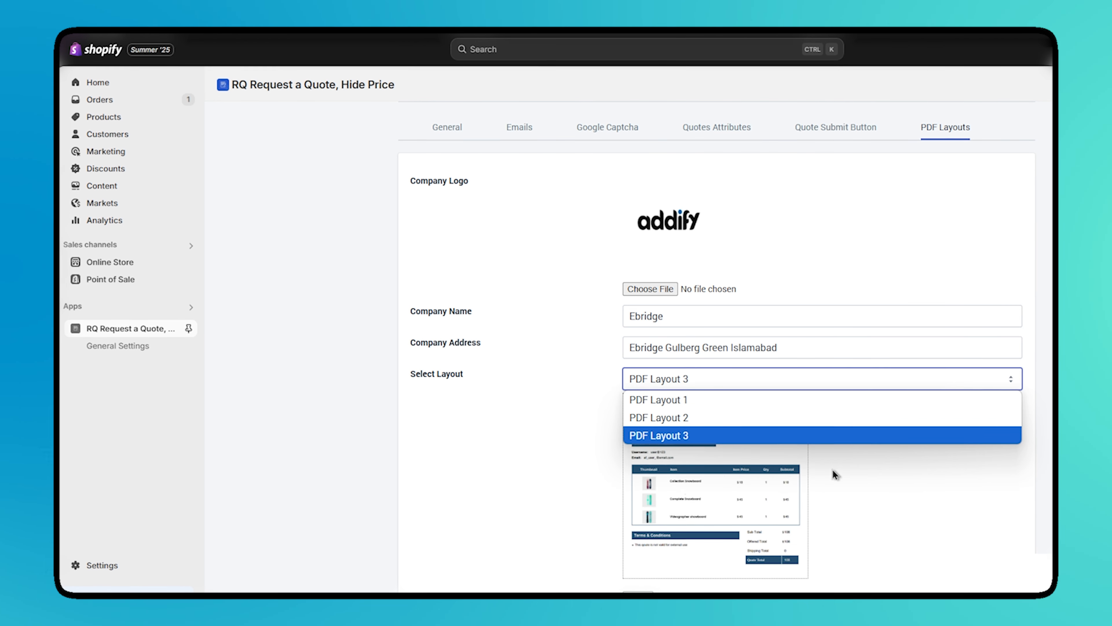
click(837, 470)
scroll(838, 469, down, 4)
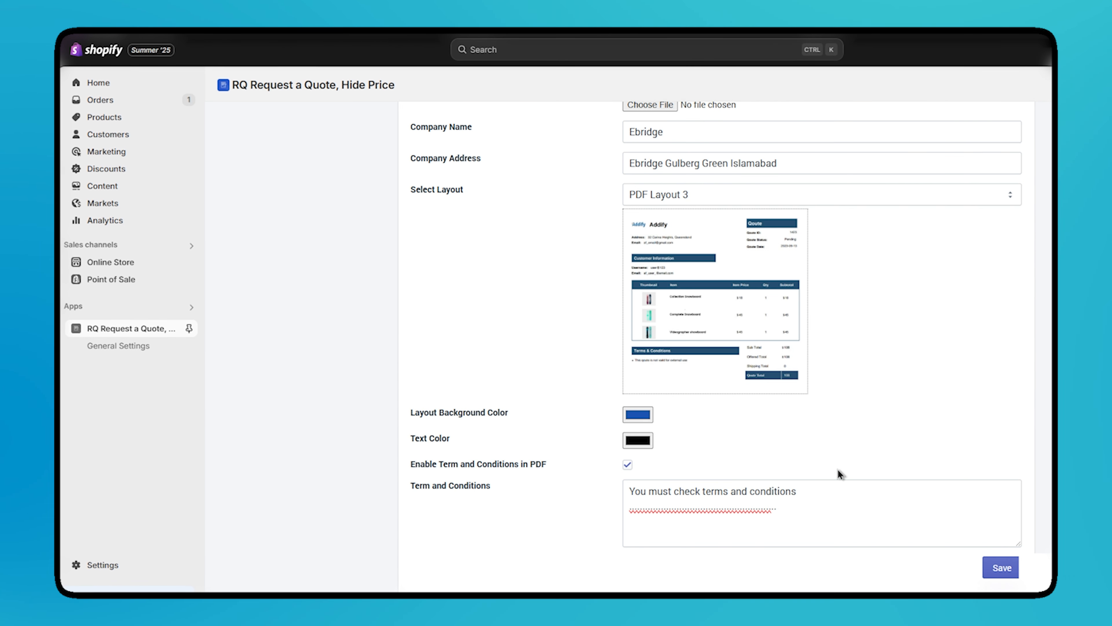
Examine the PDF's background and text color choices and the Term and Conditions text without changing them
click(638, 414)
click(707, 419)
click(639, 439)
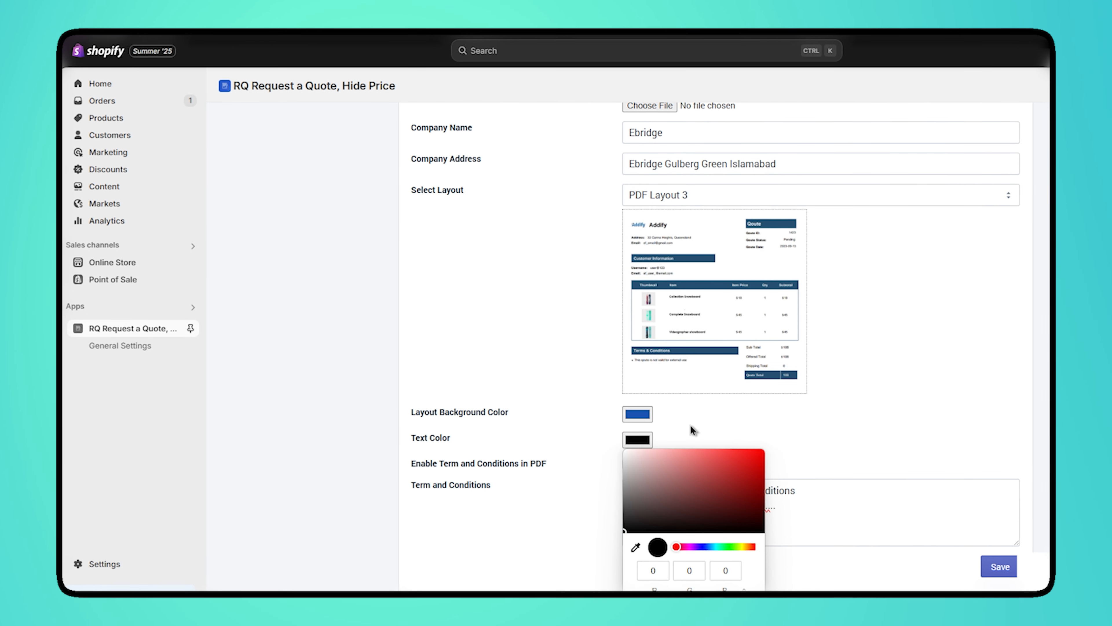
click(691, 426)
scroll(690, 425, down, 1)
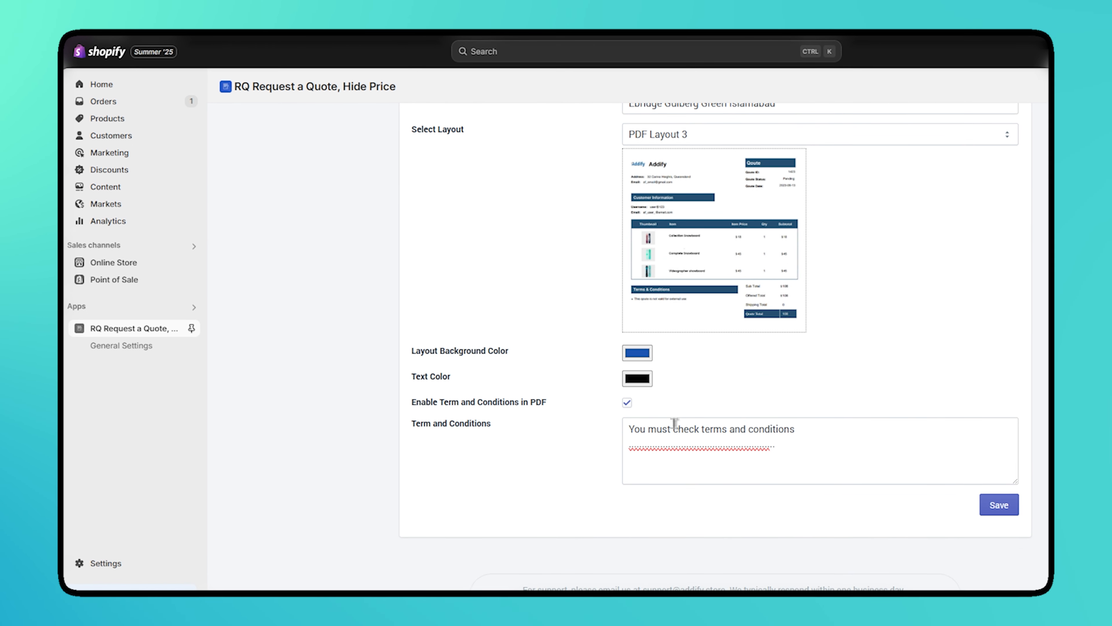
click(671, 439)
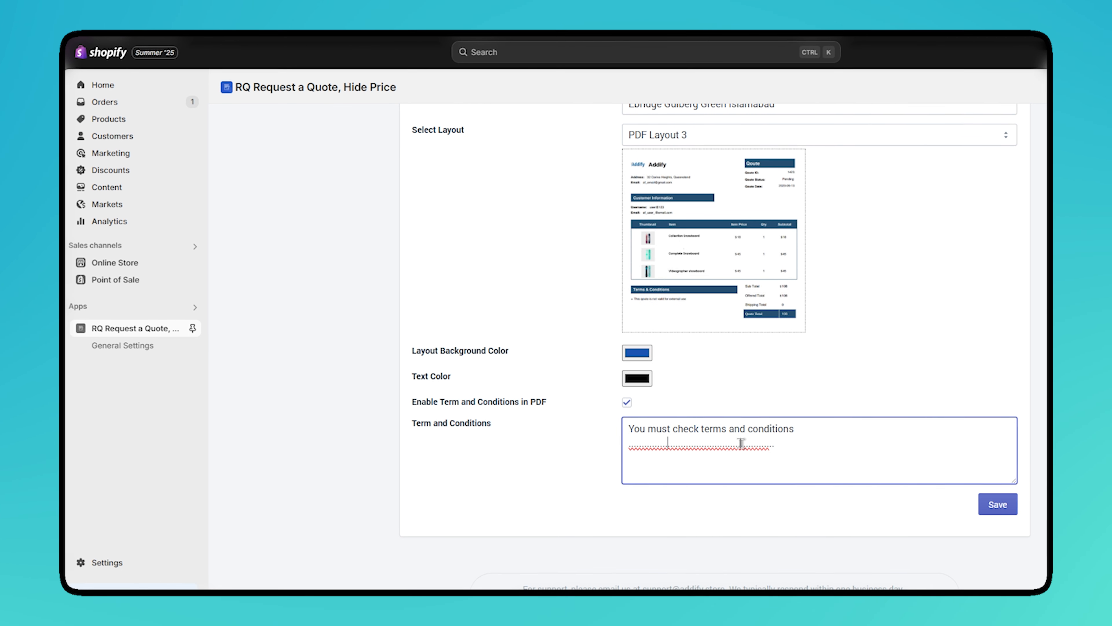